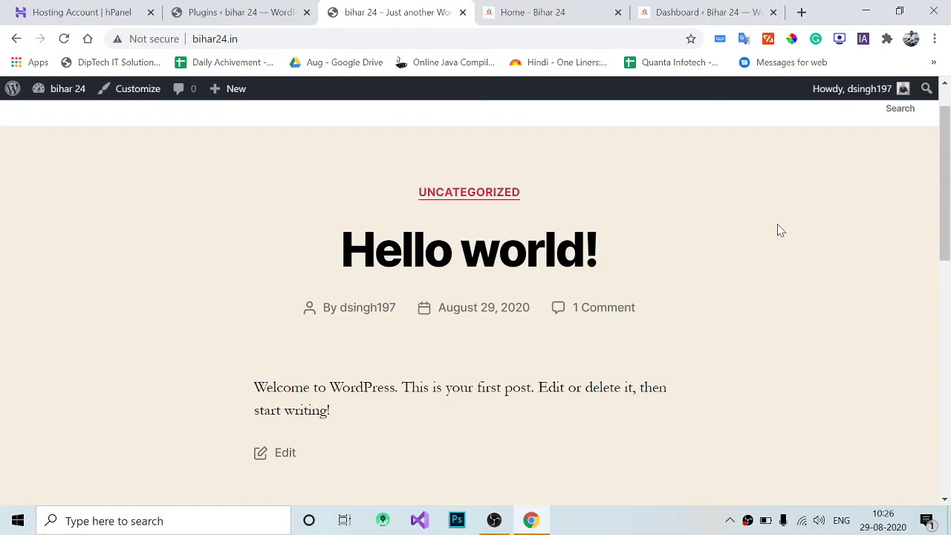
Compare the localhost copy of the Bihar 24 site and its address with the live bihar24.in site.
left_click(574, 9)
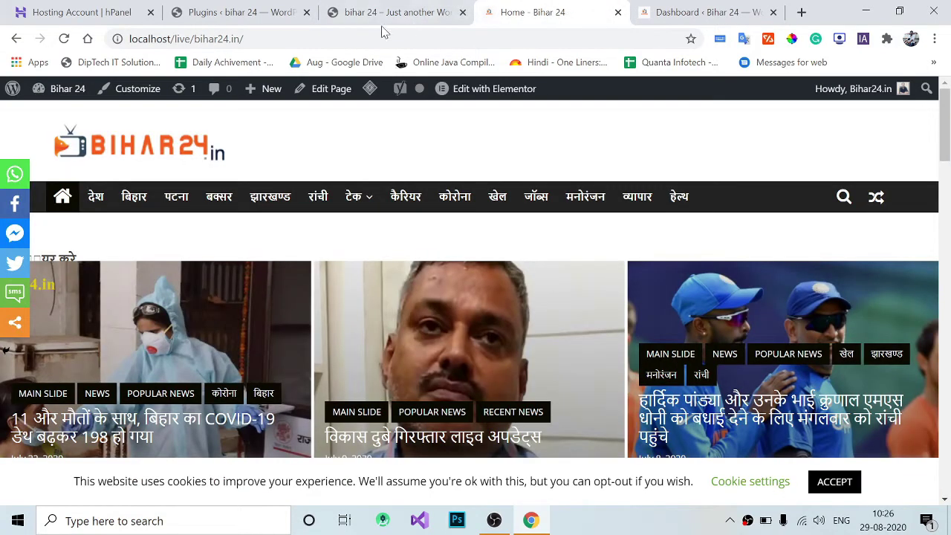
left_click(147, 45)
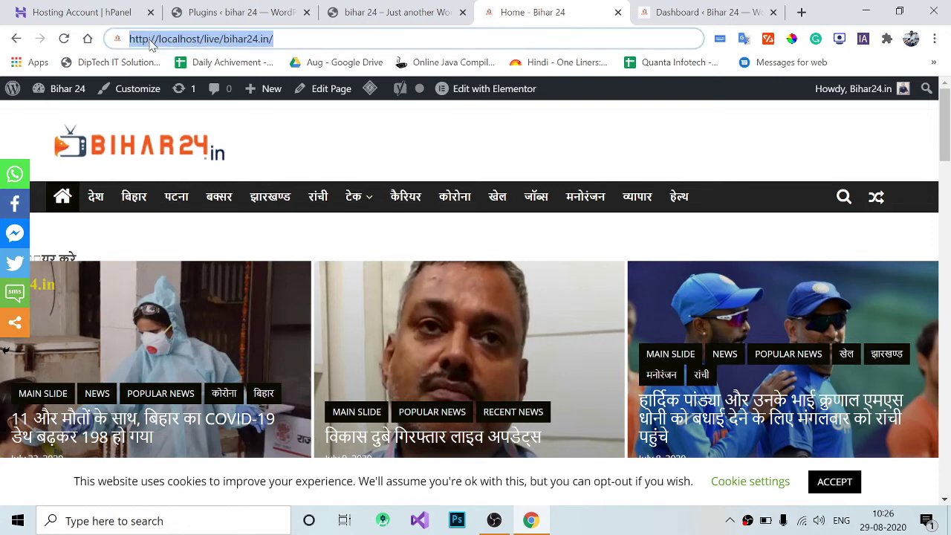
left_click(159, 43)
double_click(159, 43)
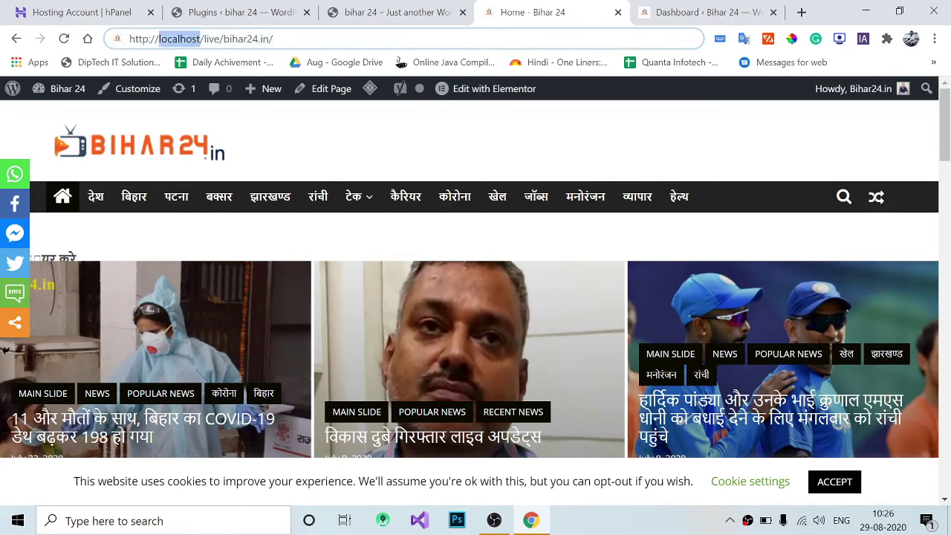
left_click(359, 7)
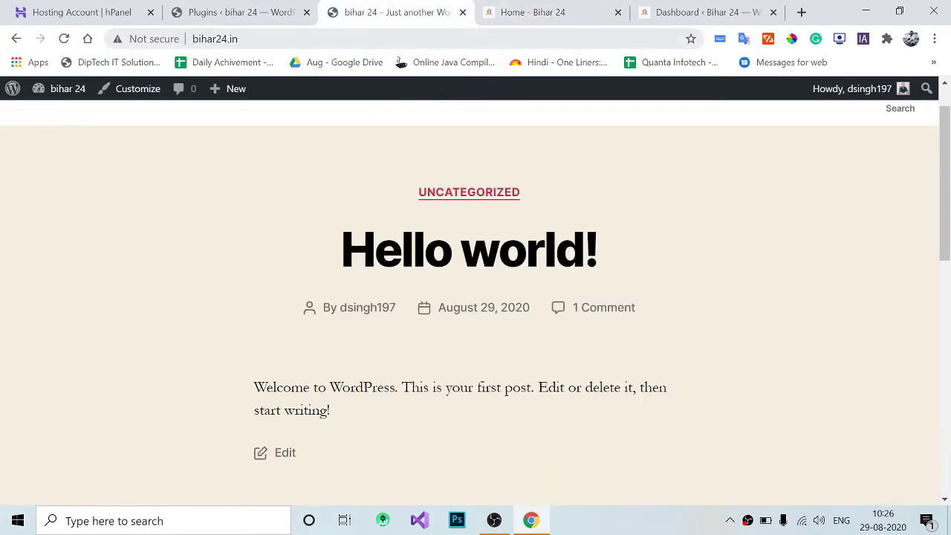
left_click(494, 9)
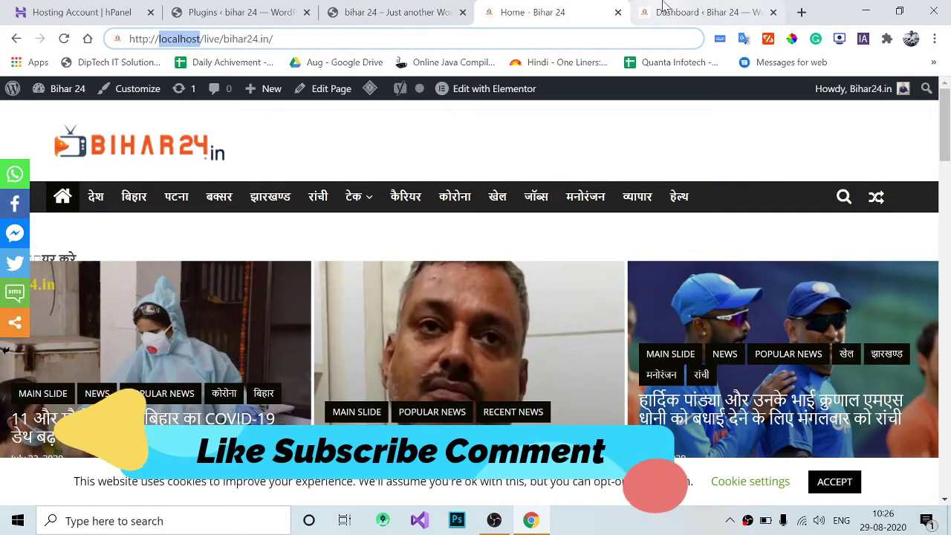
In the localhost site's WordPress admin, search new plugins for "updraft", and install and activate UpdraftPlus WordPress Backup Plugin.
mouse_move(669, 12)
left_mouse_down()
mouse_move(318, 12)
mouse_move(668, 6)
left_mouse_up()
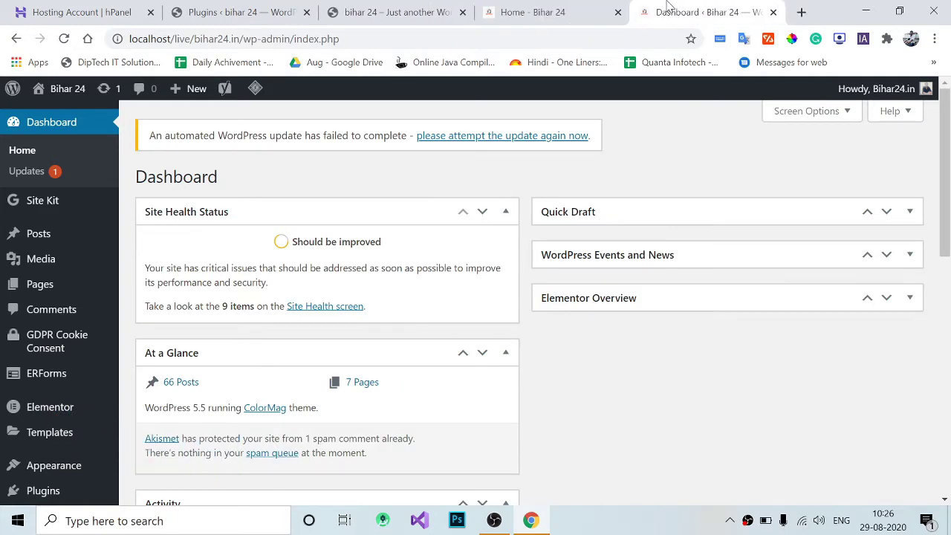
scroll(429, 195, "down", 2)
mouse_move(75, 373)
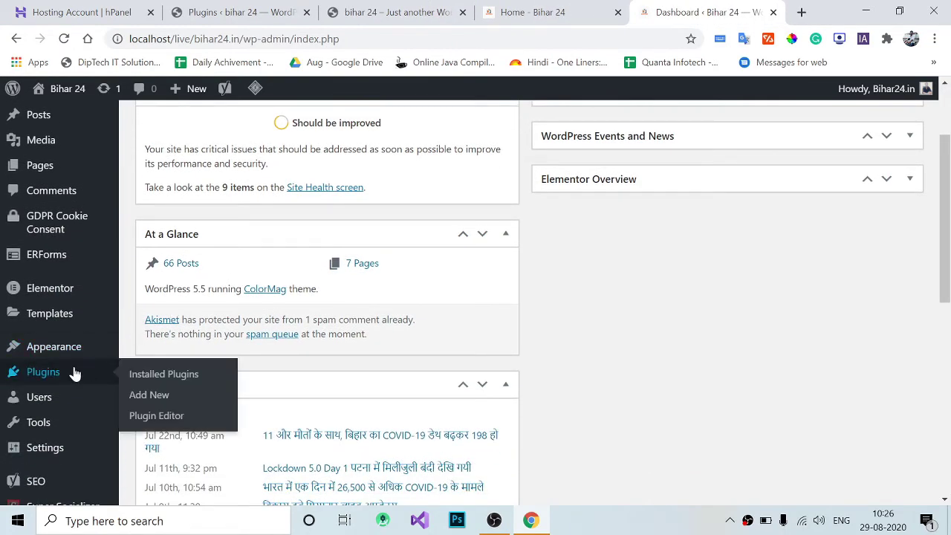
left_click(137, 395)
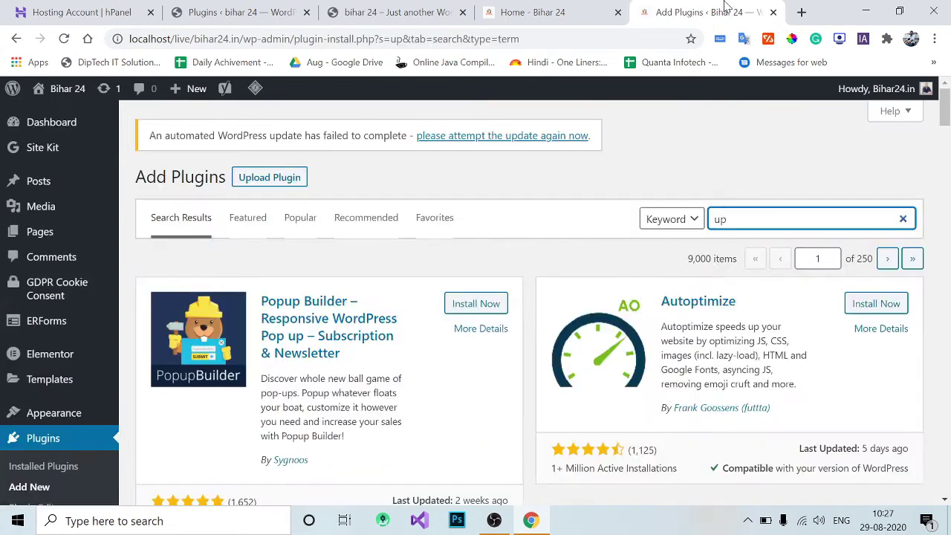
key("BackSpace")
key("BackSpace")
type("updraft")
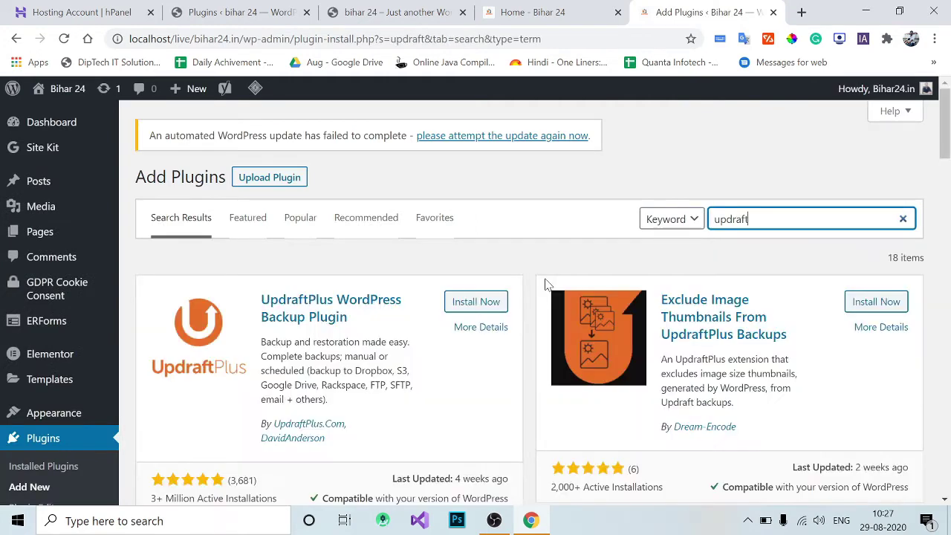
left_click(494, 304)
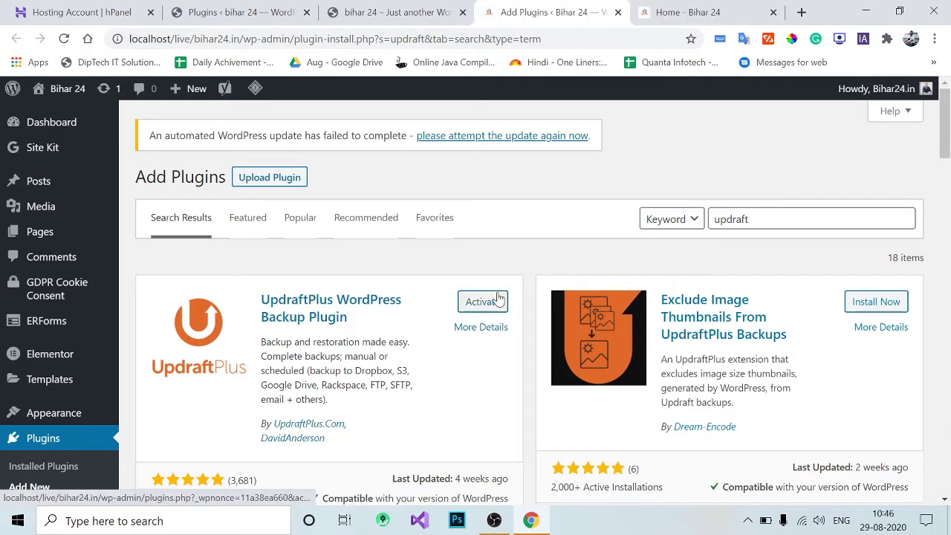
left_click(498, 299)
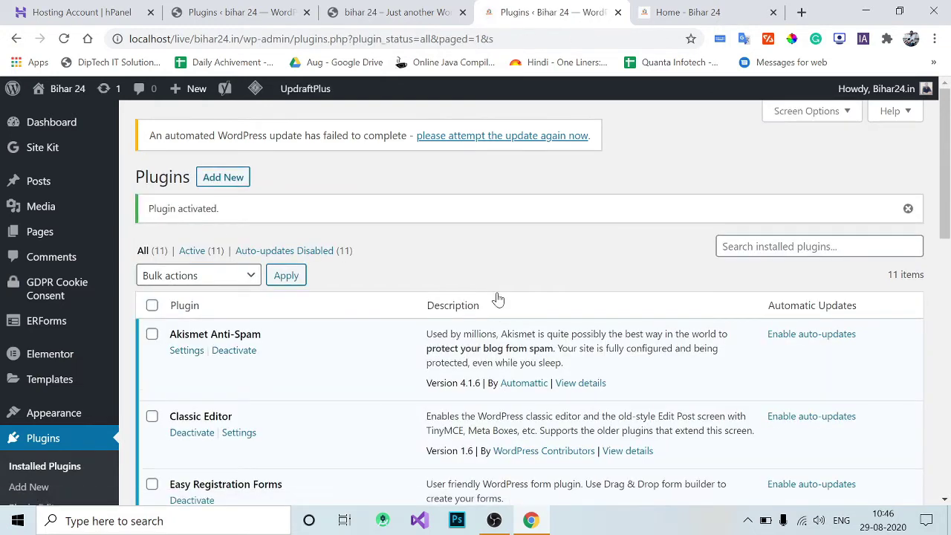
Run a new backup from the UpdraftPlus Backups settings page, including both the database and the files.
scroll(498, 299, "down", 4)
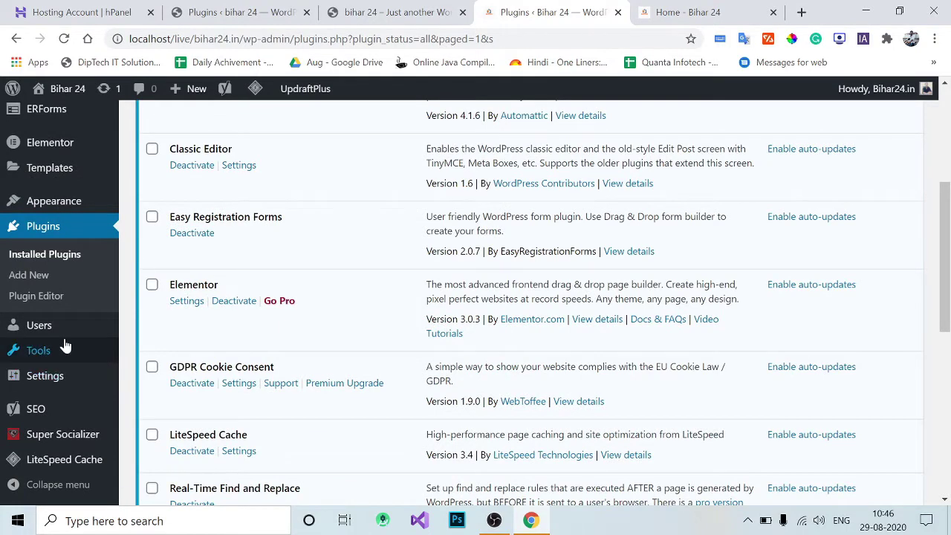
mouse_move(59, 375)
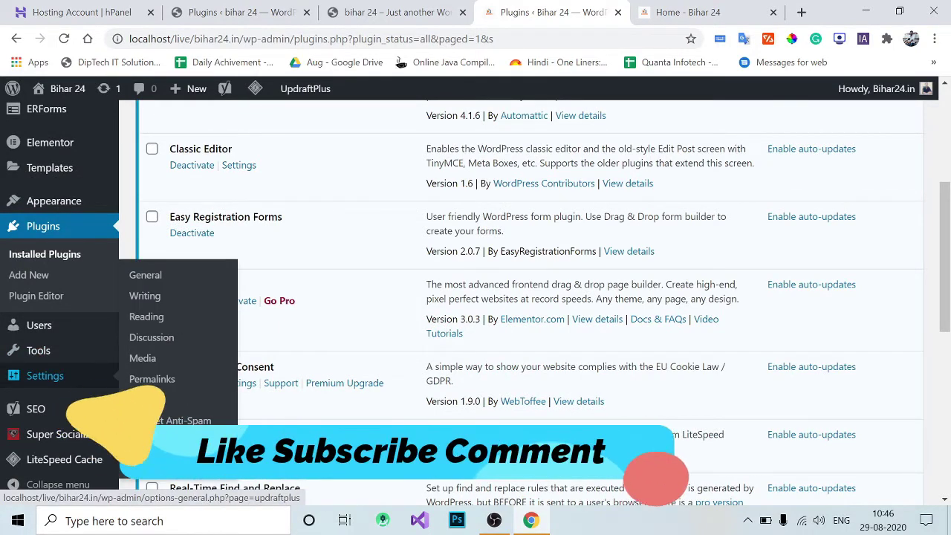
left_click(149, 441)
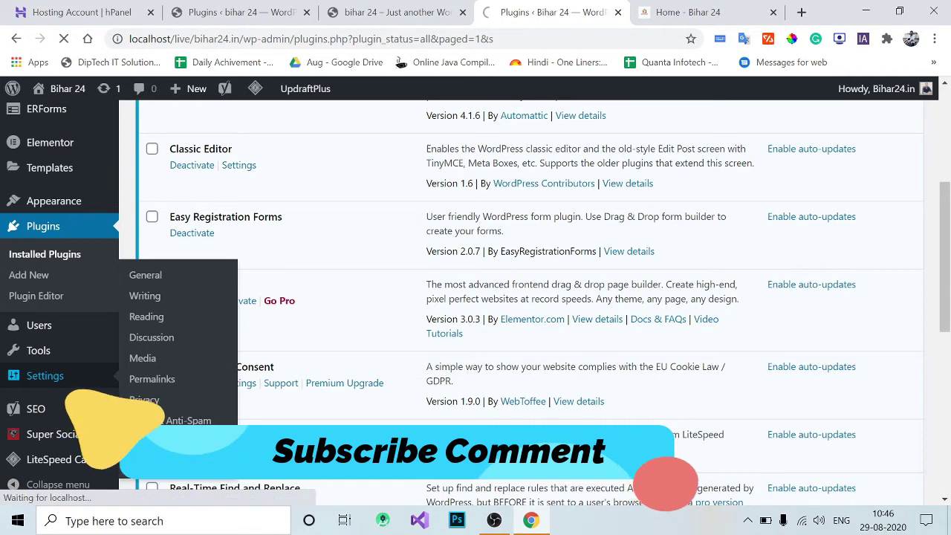
scroll(174, 449, "down", 2)
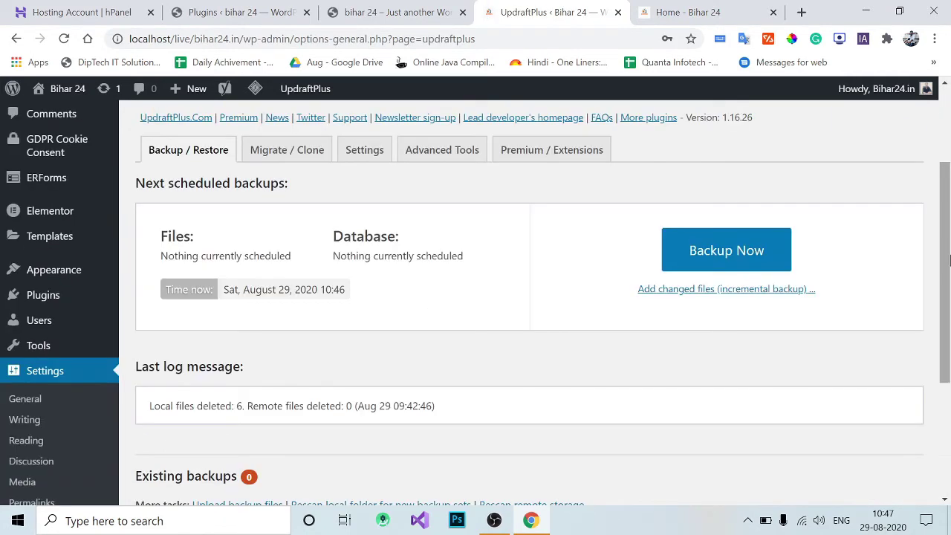
left_click(747, 249)
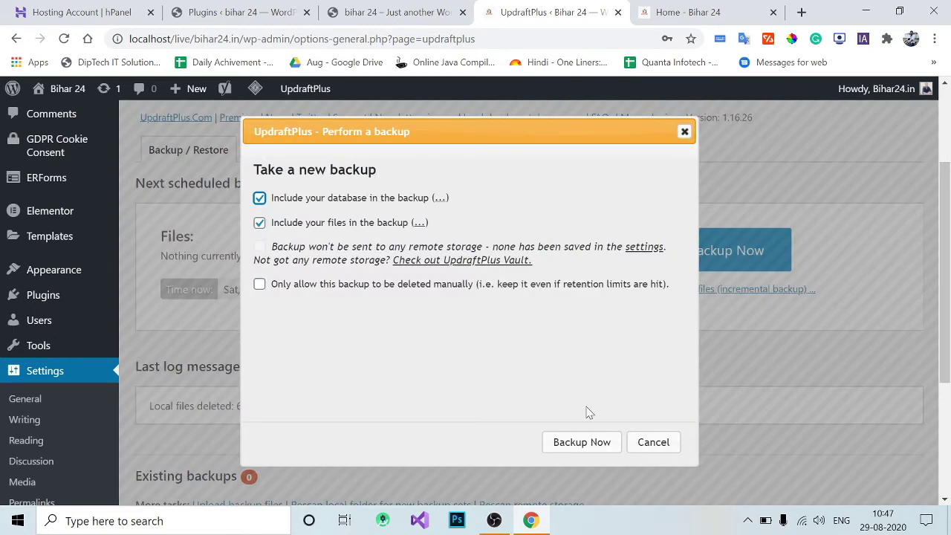
left_click(595, 442)
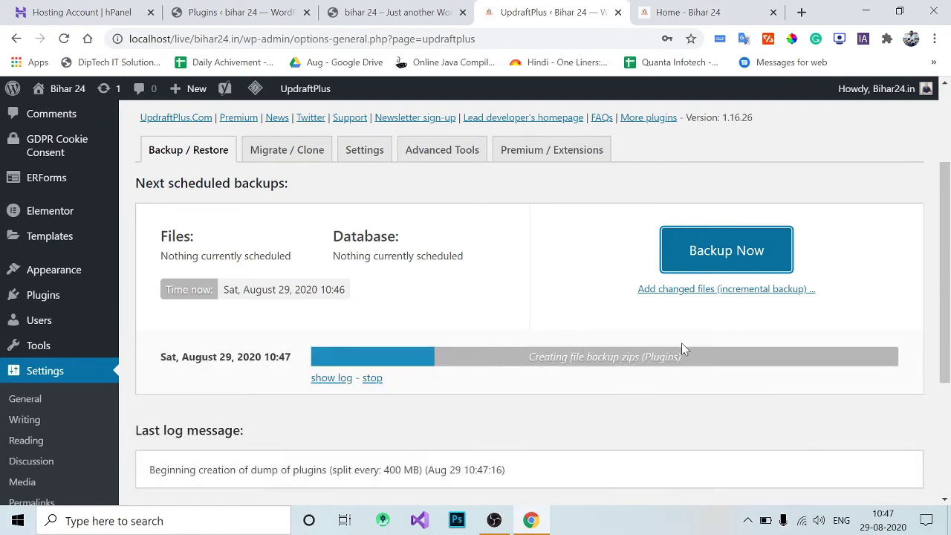
left_click_drag(949, 266, 948, 293)
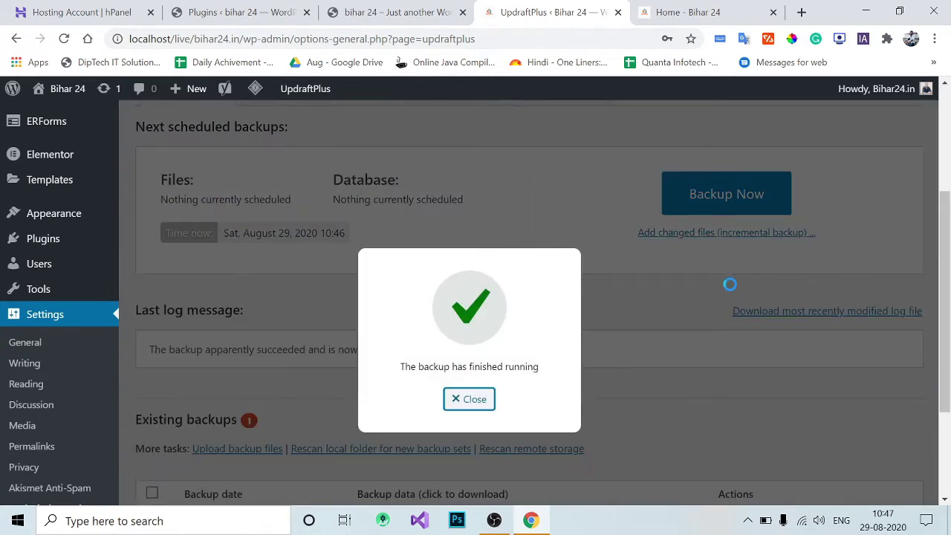
left_click(480, 398)
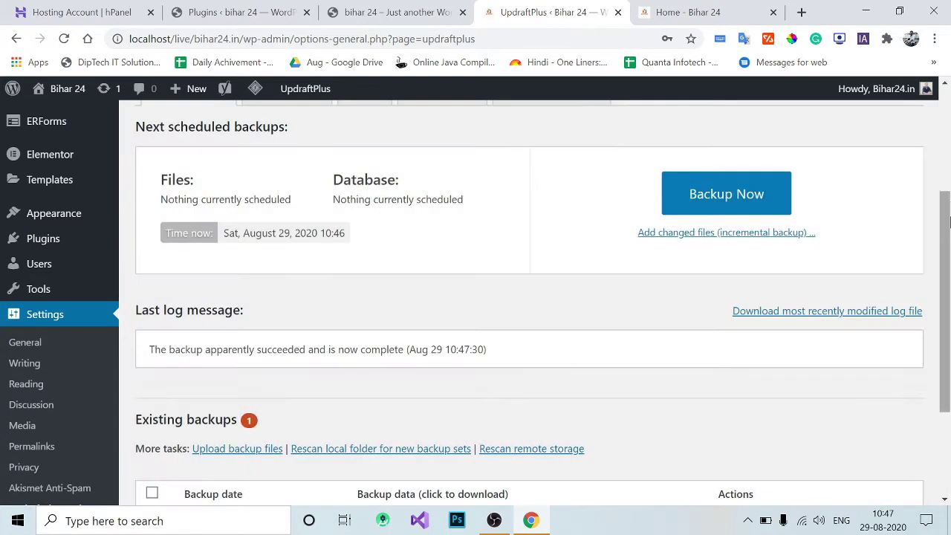
Prepare the new backup's database, plugins, themes, uploads and others files for download under Existing backups.
left_click_drag(949, 217, 949, 336)
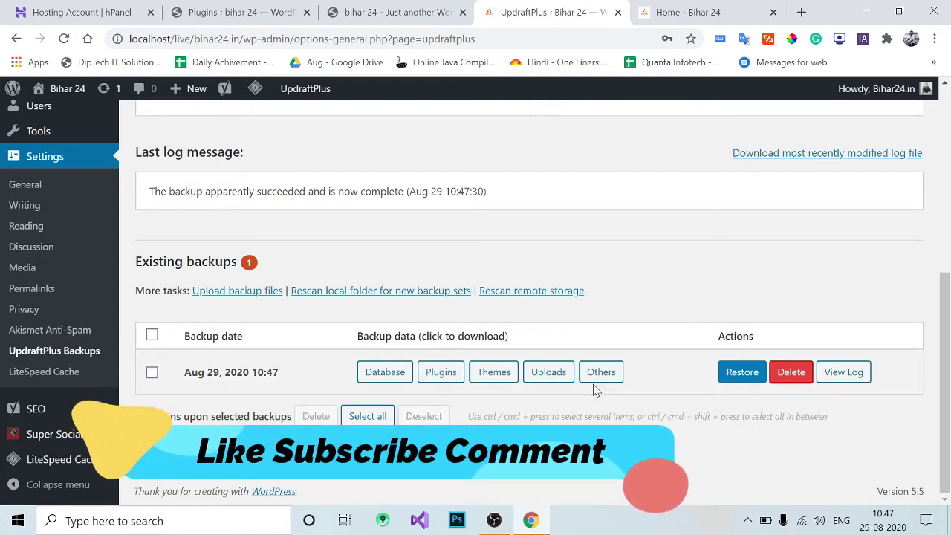
left_click(400, 374)
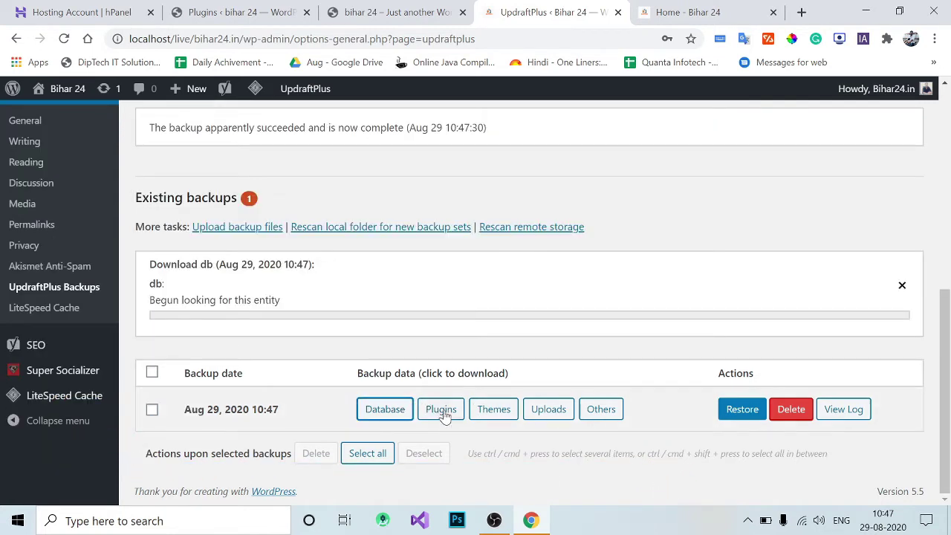
left_click(442, 410)
left_click(481, 413)
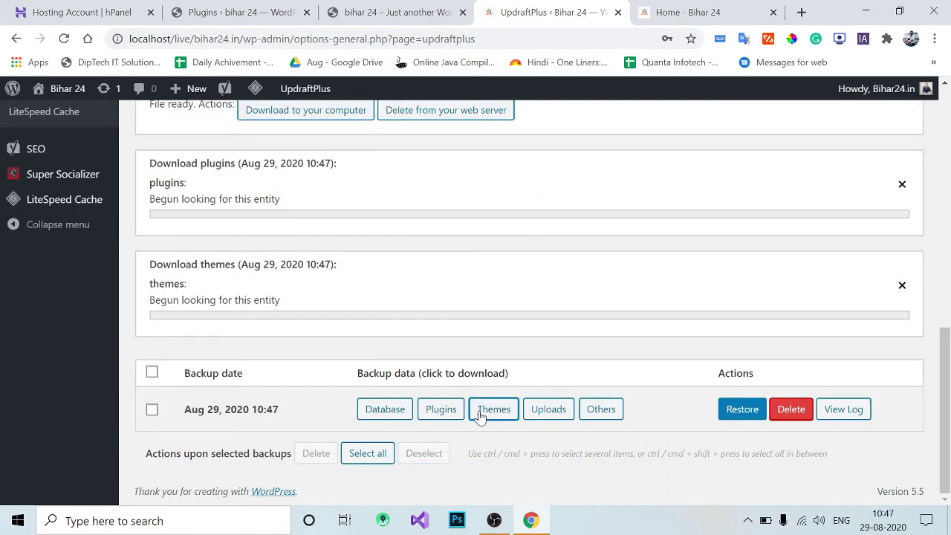
left_click(535, 416)
left_click(596, 413)
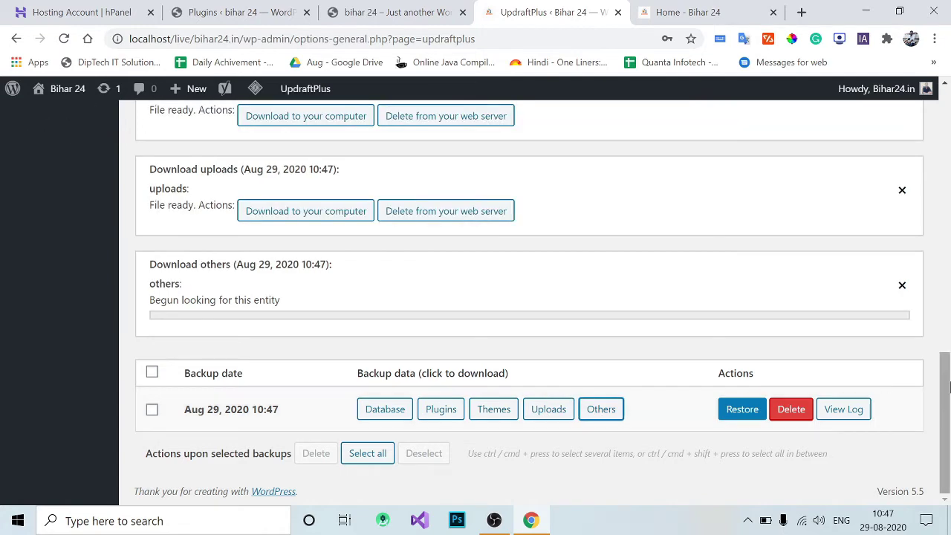
Download the prepared database, plugins, themes, uploads and others backup files to the computer.
left_click_drag(948, 384, 945, 257)
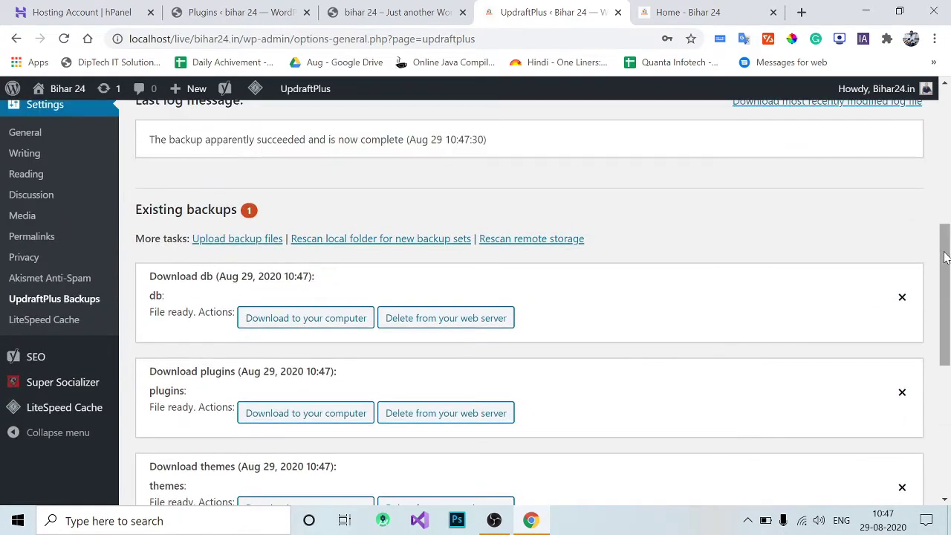
left_click(331, 320)
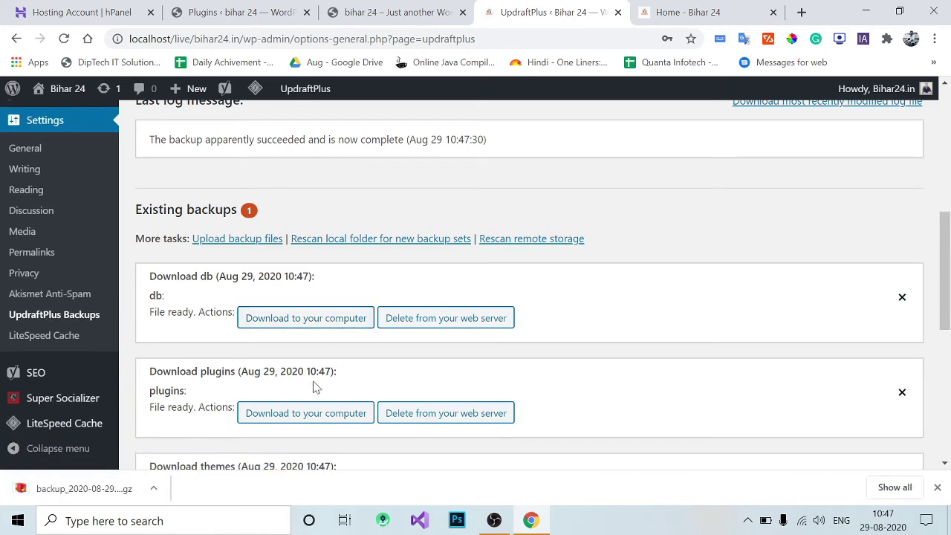
left_click(307, 414)
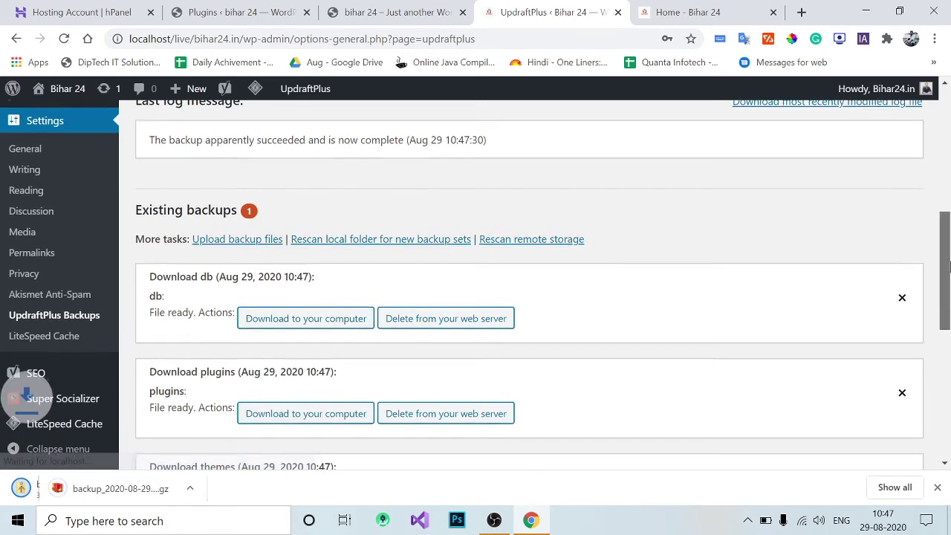
scroll(336, 155, "down", 4)
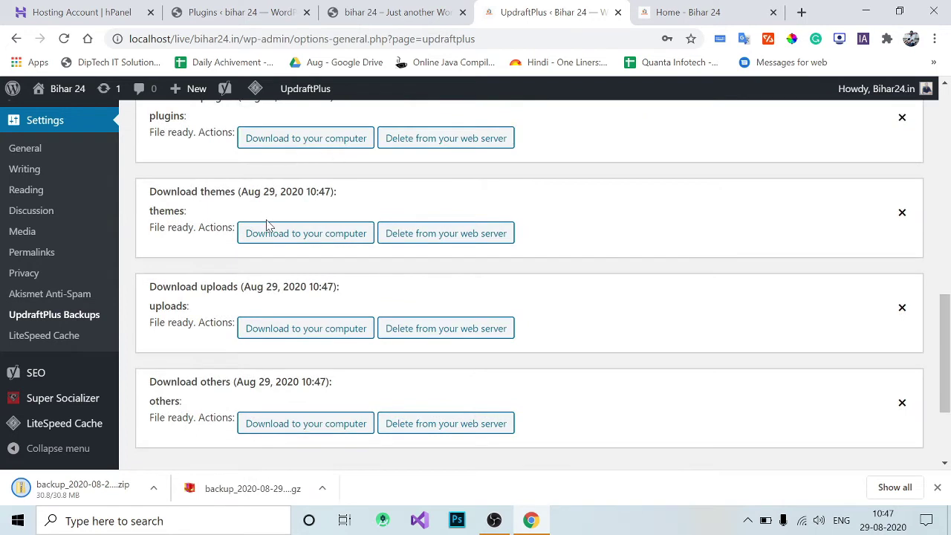
left_click(266, 233)
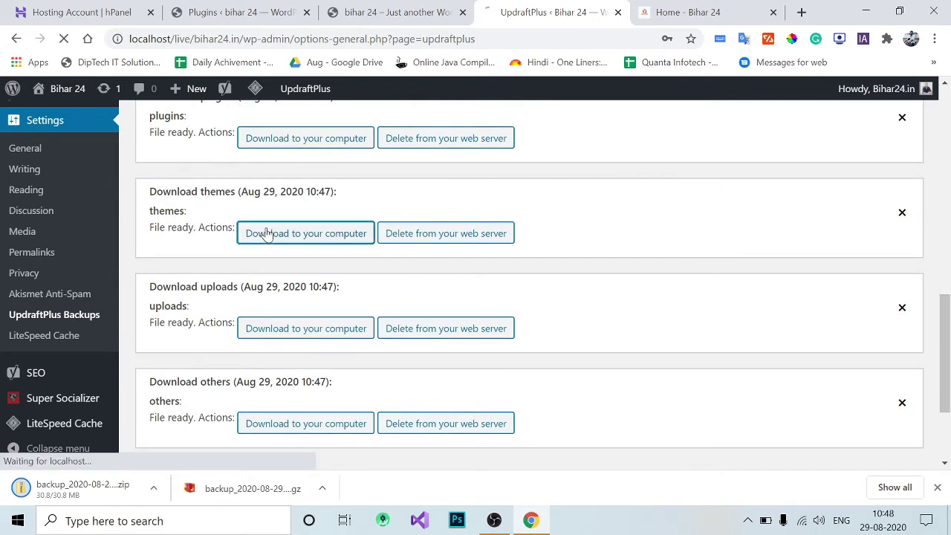
left_click(295, 329)
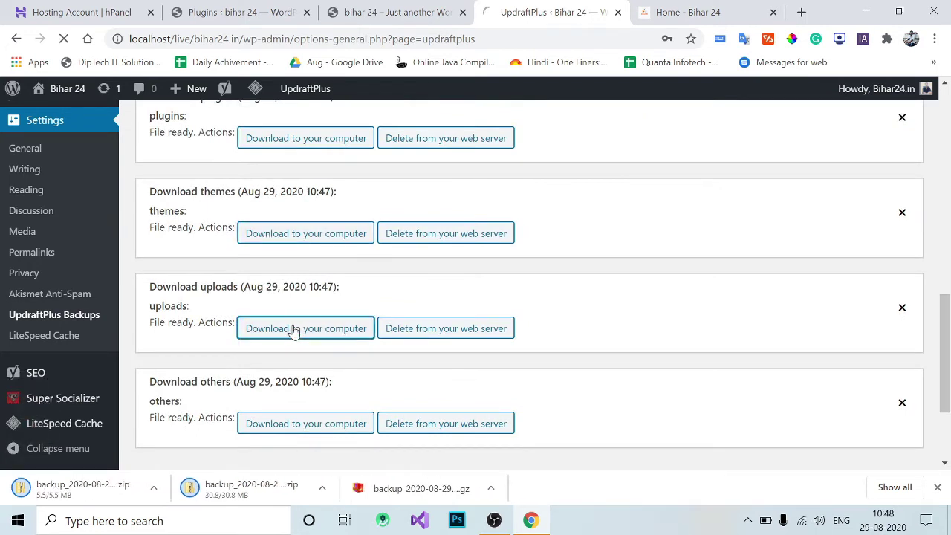
left_click(305, 424)
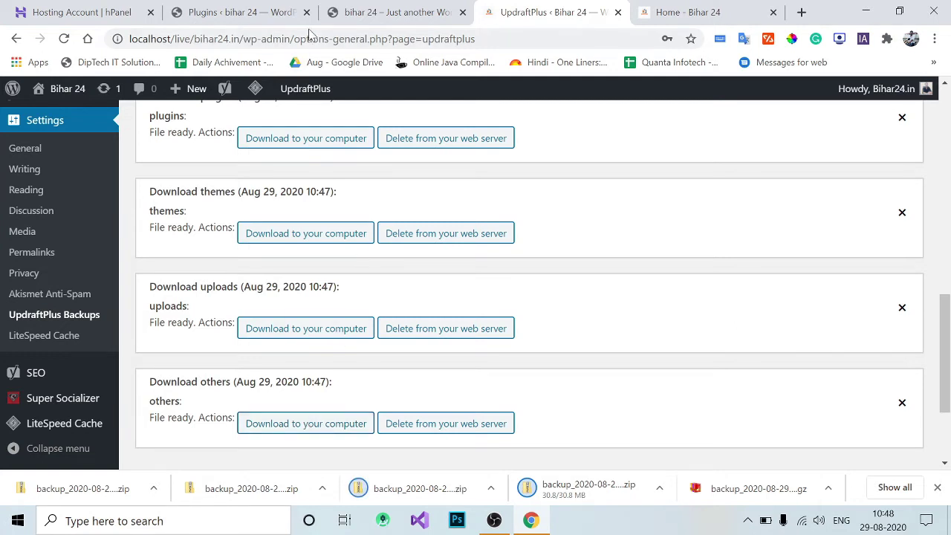
Try to open the live site's WordPress admin at bihar24.in/wp-admin.
left_click(348, 12)
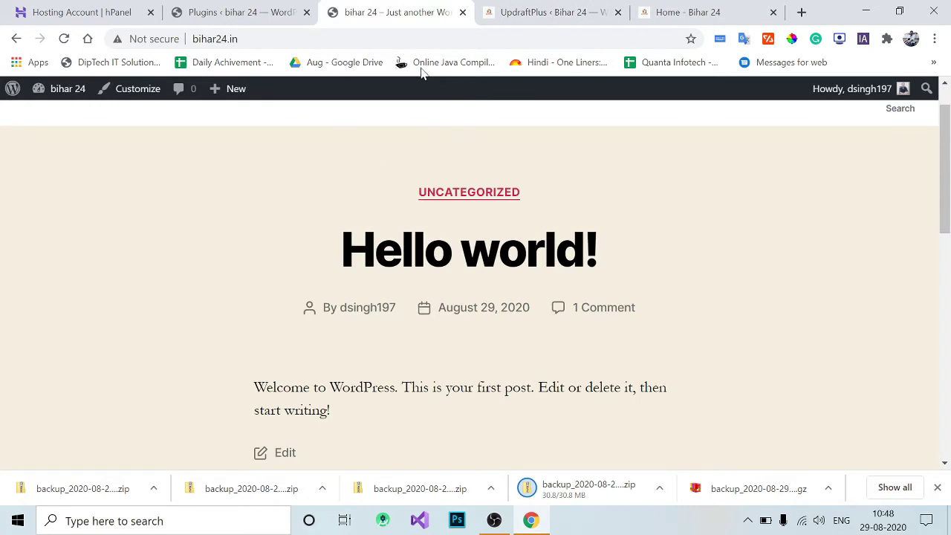
left_click(528, 12)
left_click(383, 8)
left_click(282, 39)
left_click(282, 39)
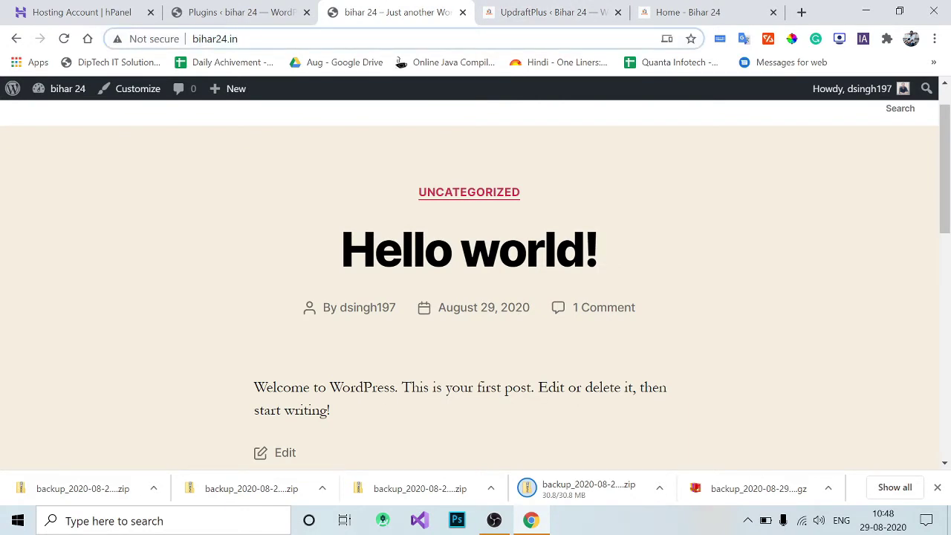
type("/w")
key("Return")
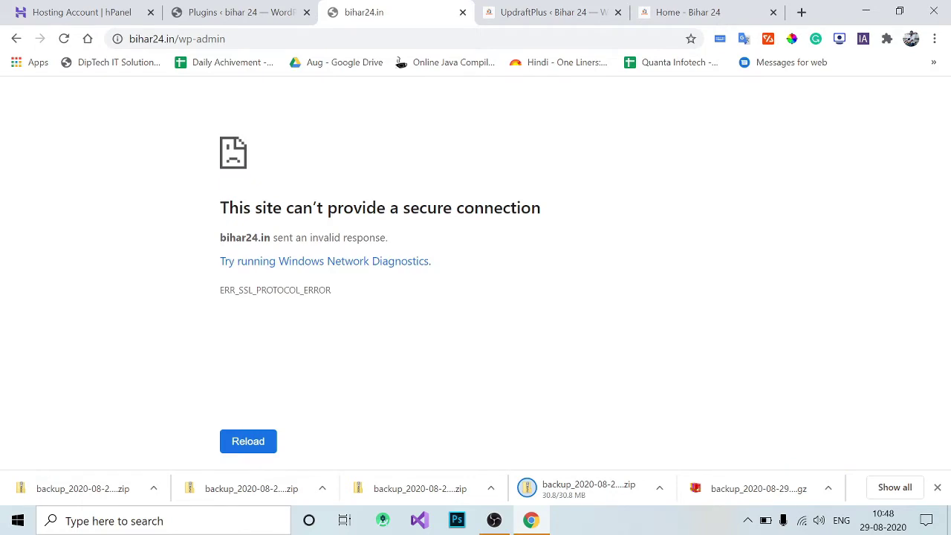
Change the live site's admin address from https to http and load the bihar24.in/wp-admin dashboard.
left_click(163, 38)
left_click(163, 38)
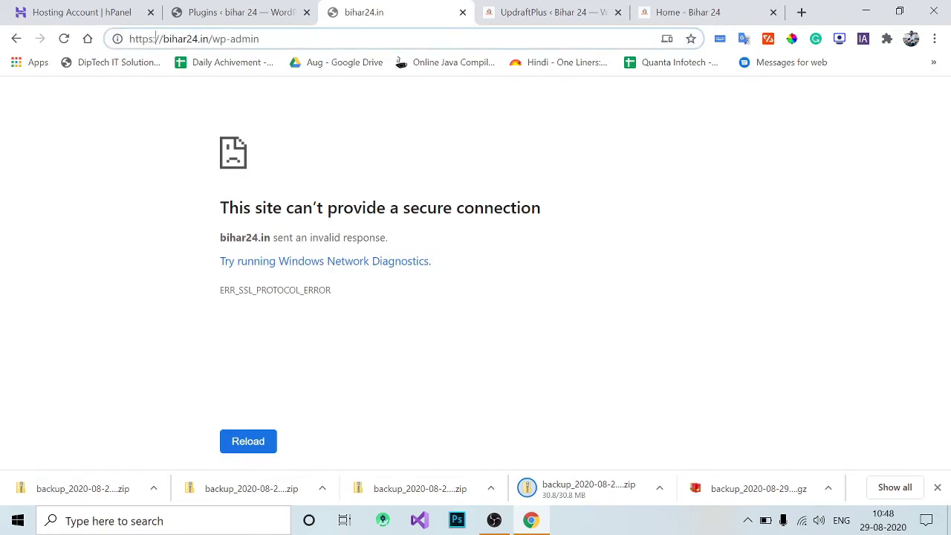
key("BackSpace")
key("Return")
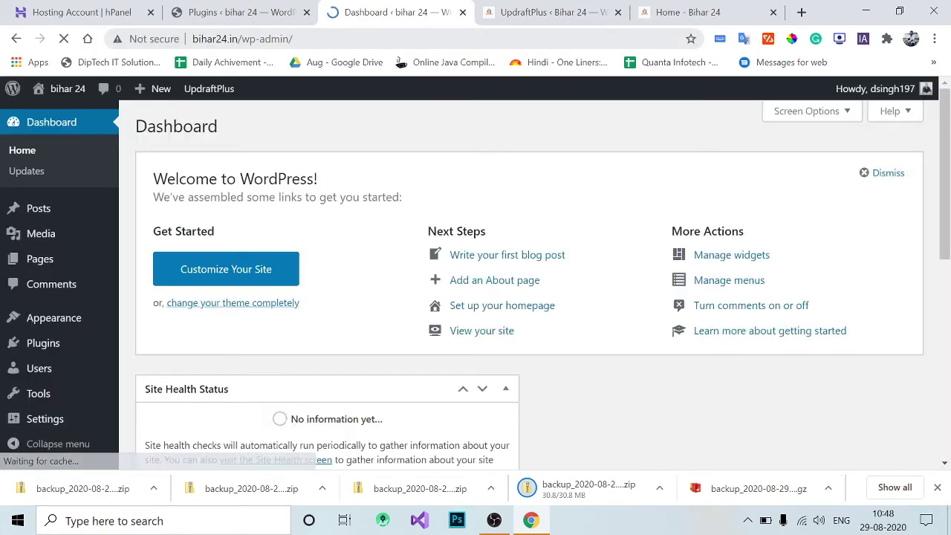
Check the live site's installed plugins and open its UpdraftPlus Backups settings.
scroll(352, 154, "down", 2)
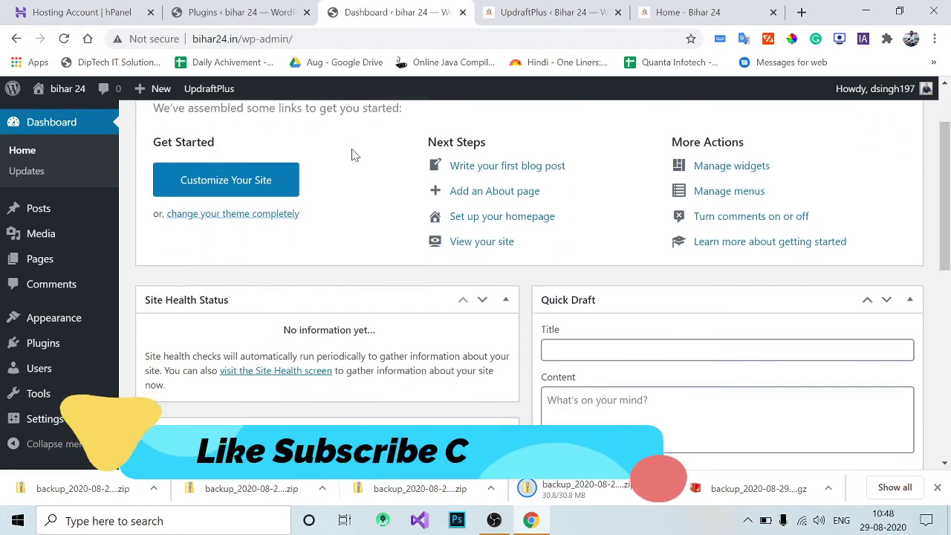
mouse_move(67, 348)
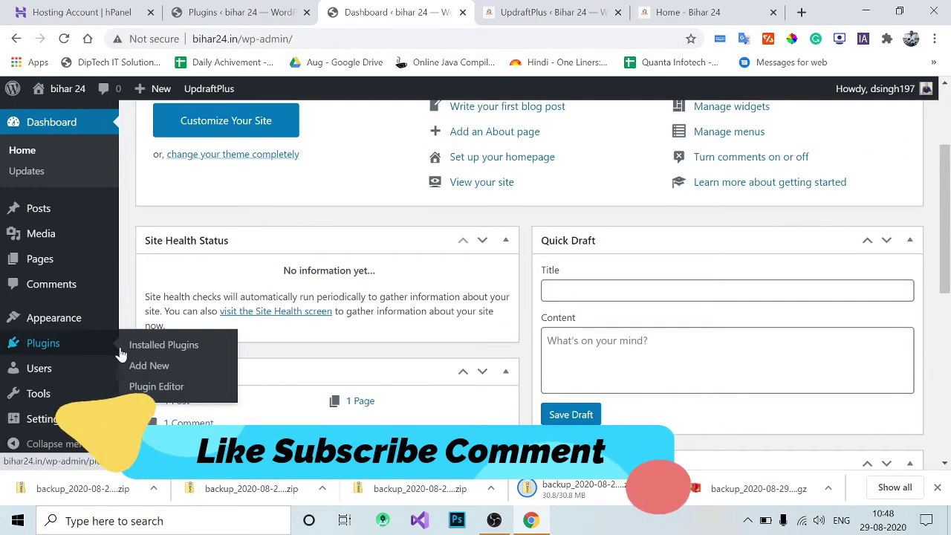
left_click(178, 351)
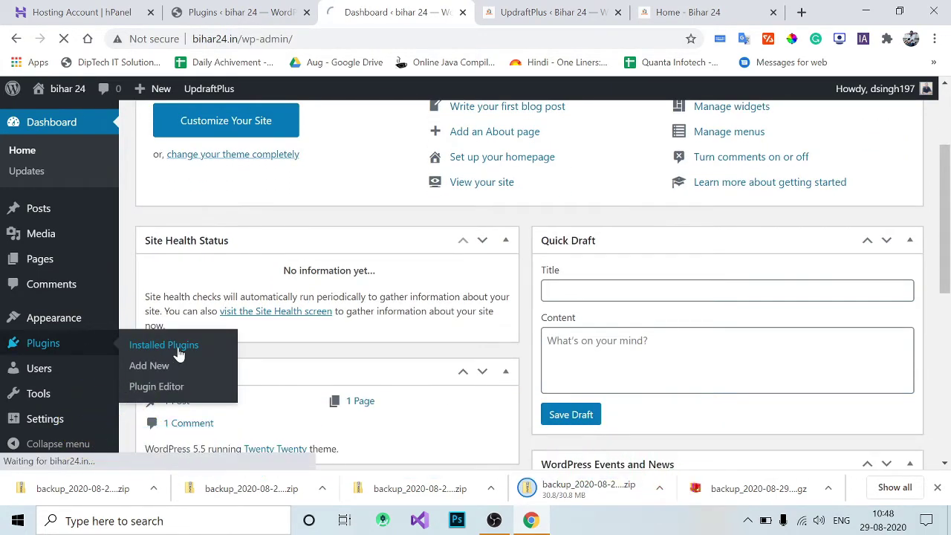
scroll(178, 354, "down", 1)
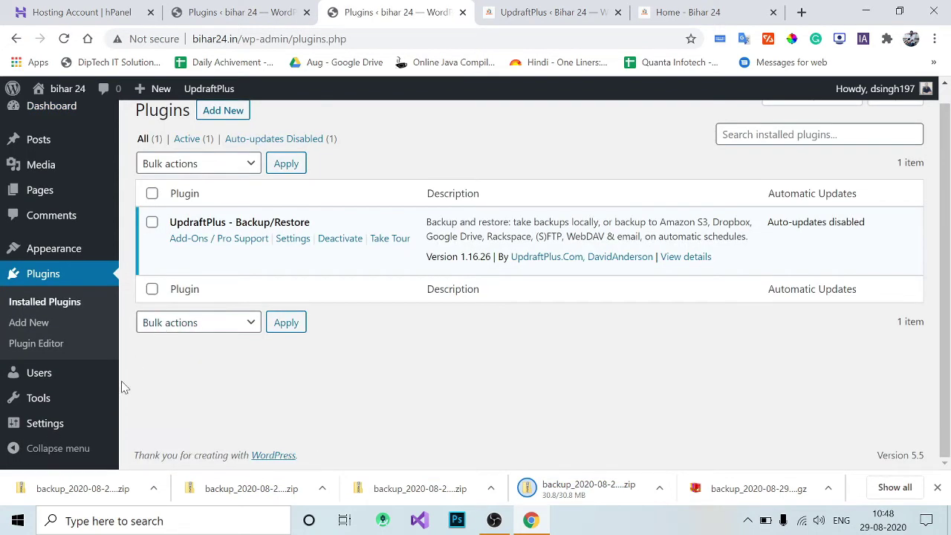
mouse_move(84, 421)
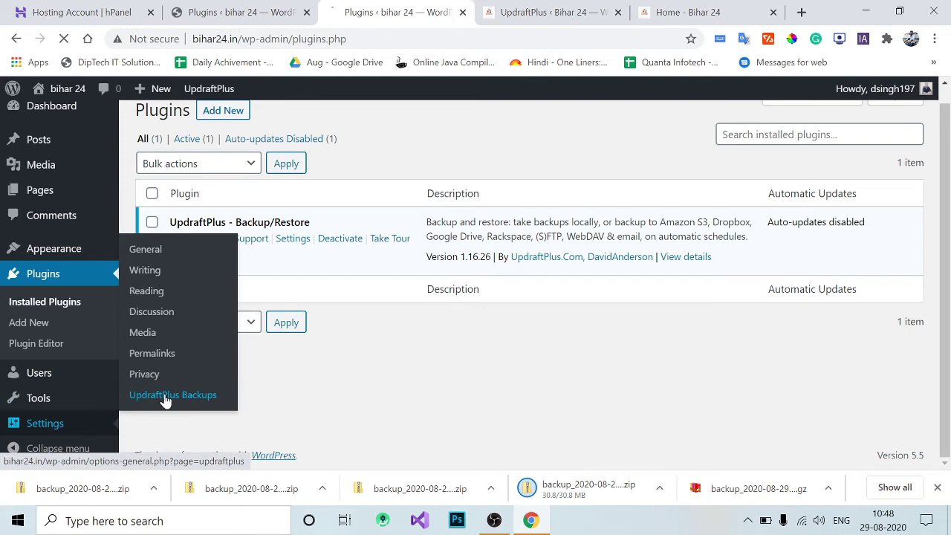
Delete the Aug 29, 2020 7:26 backup set from the live site's existing backups.
scroll(167, 398, "down", 3)
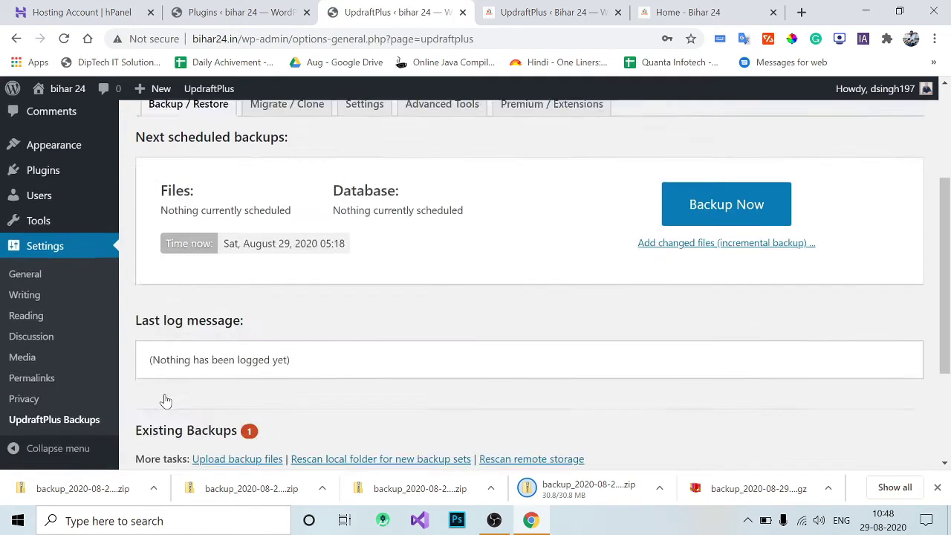
scroll(166, 401, "down", 2)
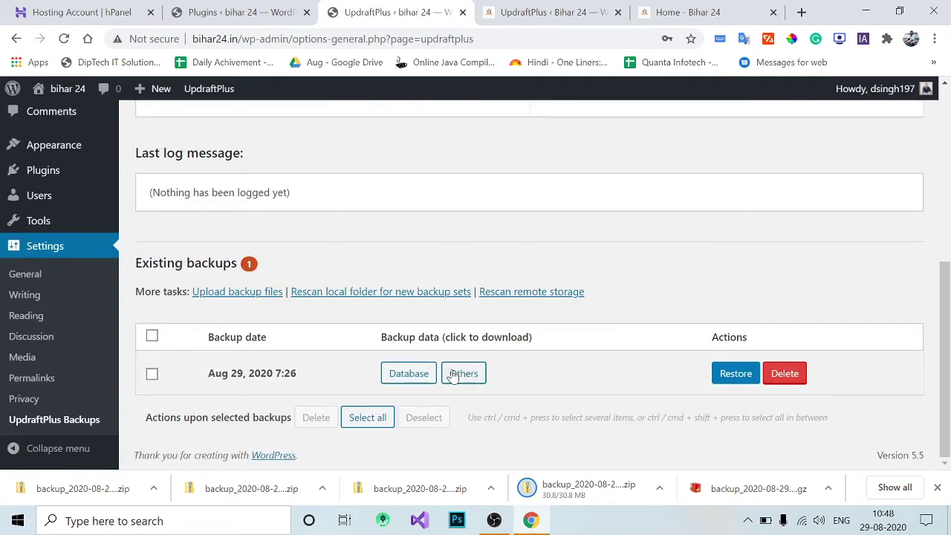
left_click(781, 378)
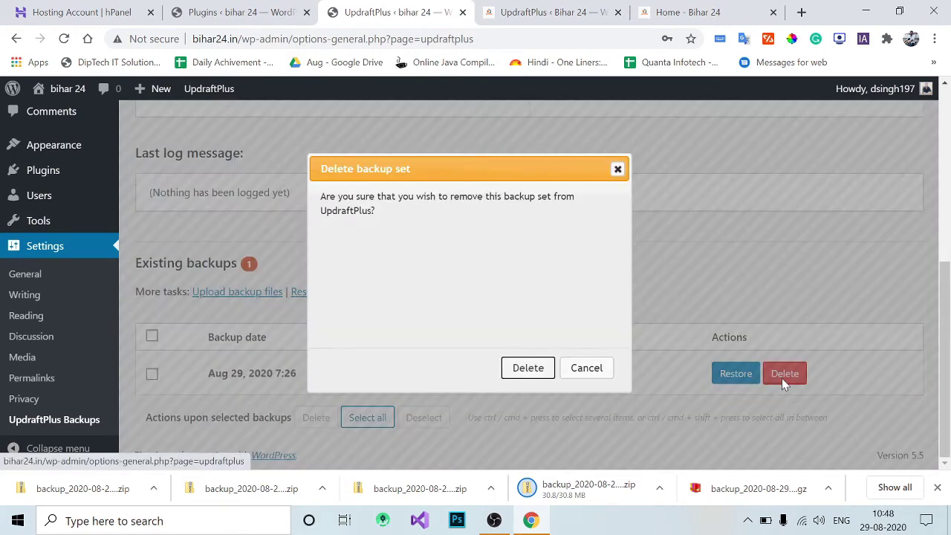
left_click(527, 368)
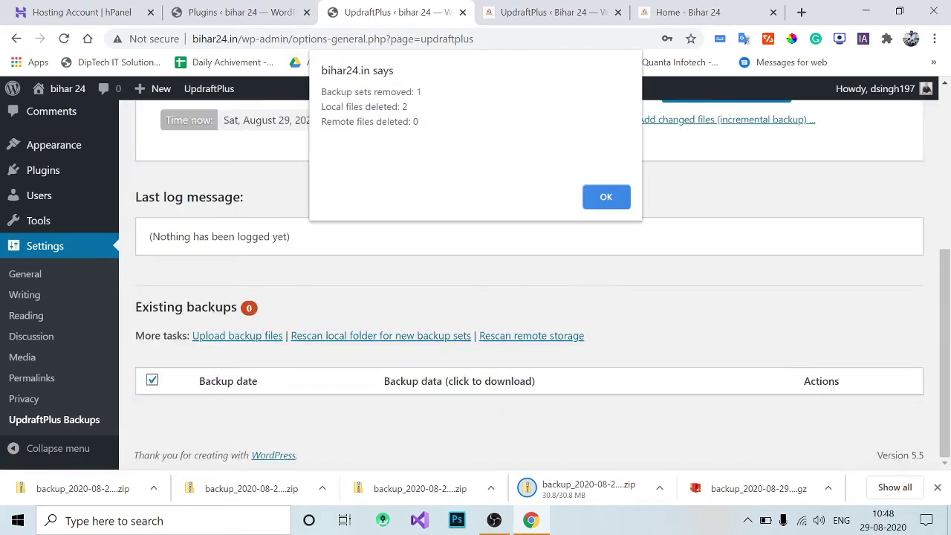
key("Return")
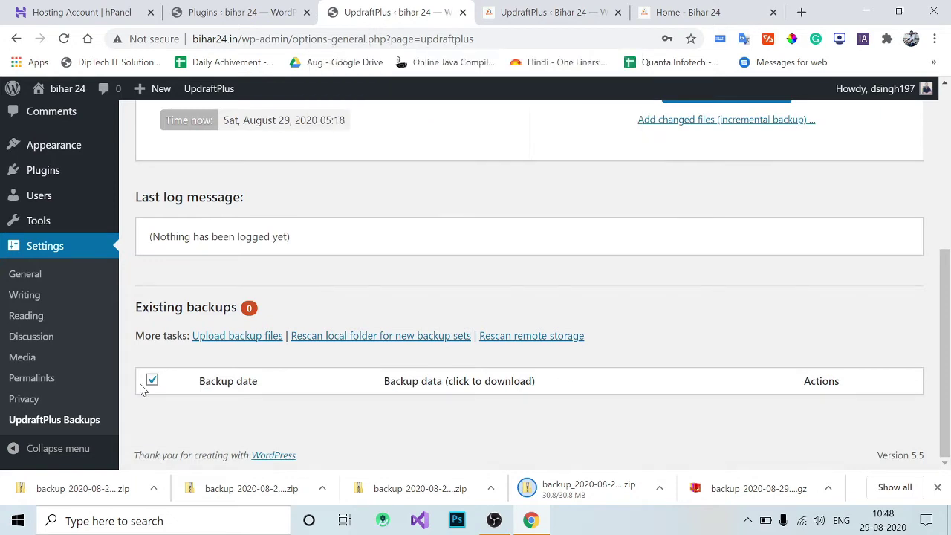
left_click(247, 339)
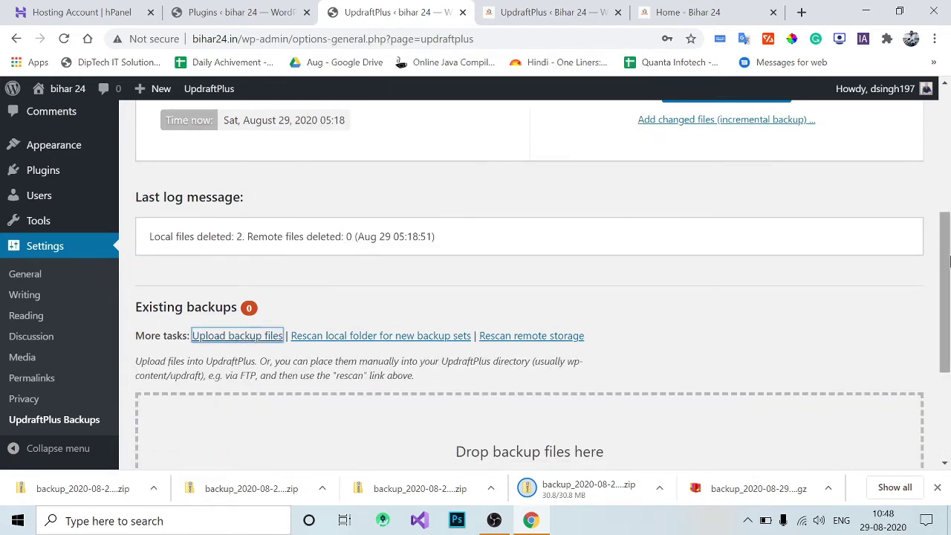
scroll(949, 174, "down", 3)
left_click(529, 312)
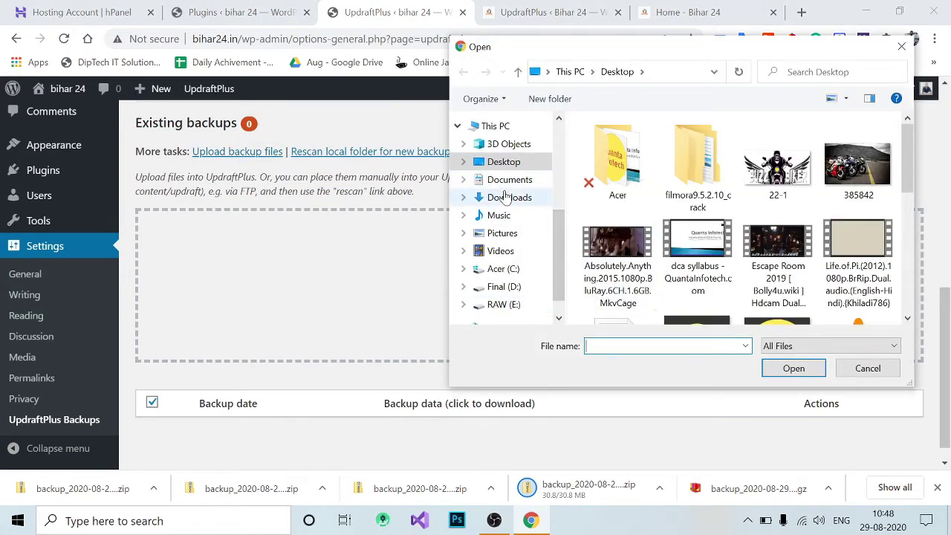
left_click(509, 201)
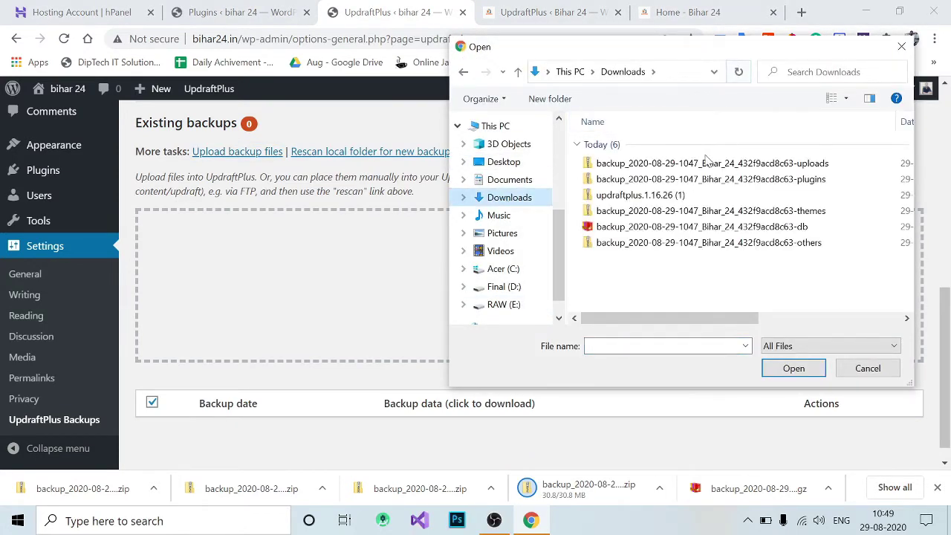
double_click(669, 243)
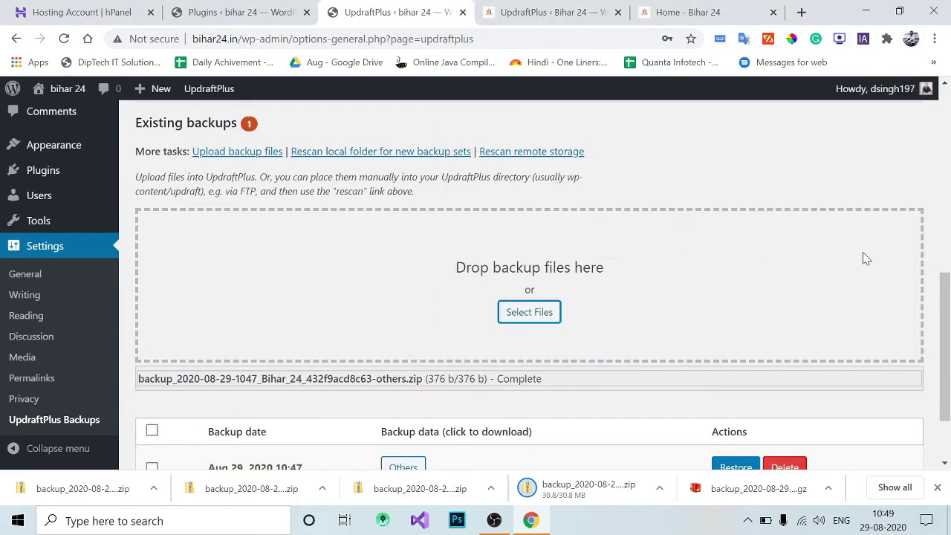
scroll(938, 295, "down", 2)
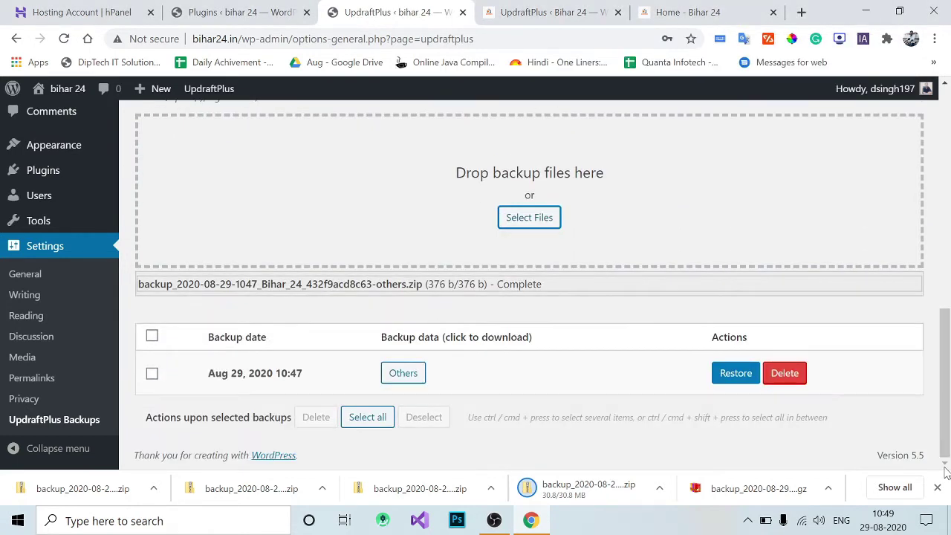
left_click(937, 488)
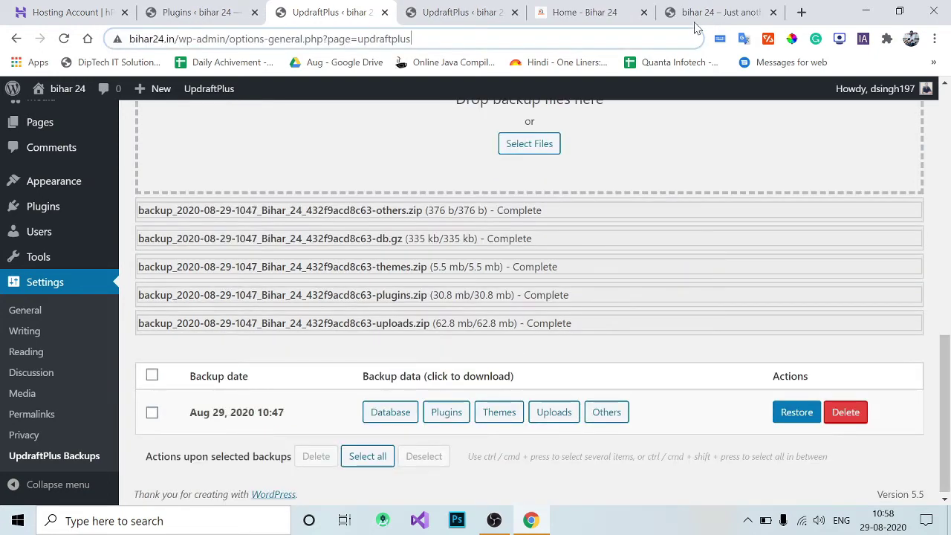
Restore the Aug 29, 2020 10:47 backup on the live site with Plugins, Themes, Uploads, Others and Database selected.
left_click(614, 7)
left_click(369, 6)
left_click(793, 414)
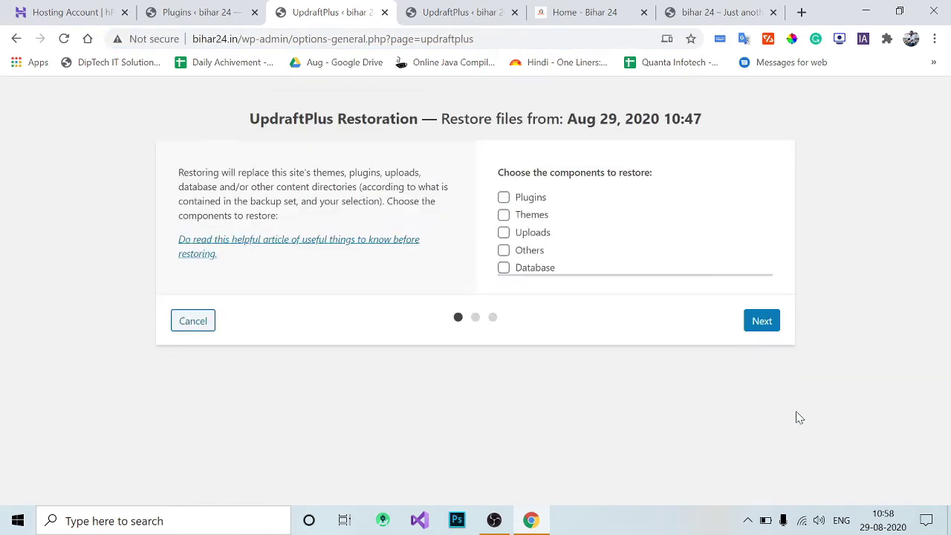
left_click(526, 197)
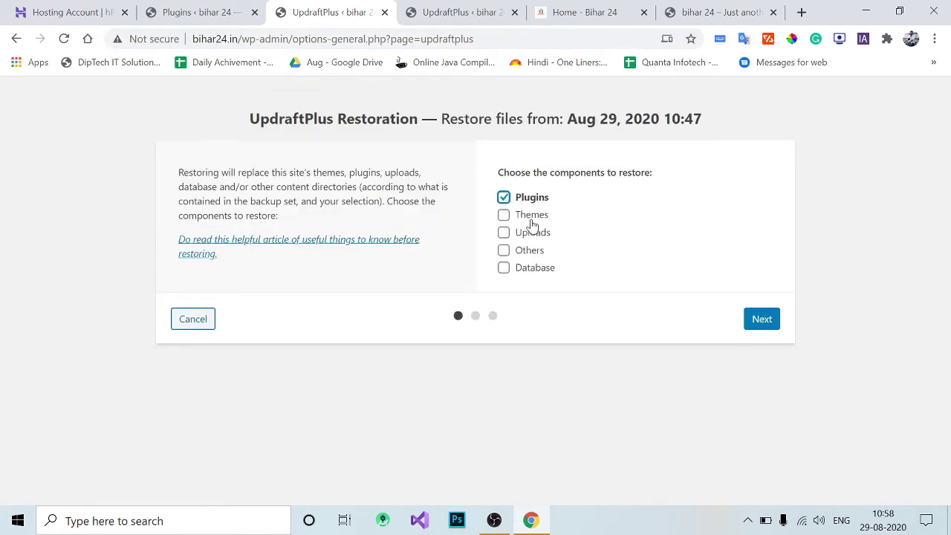
left_click(531, 218)
left_click(532, 235)
left_click(534, 254)
left_click(535, 275)
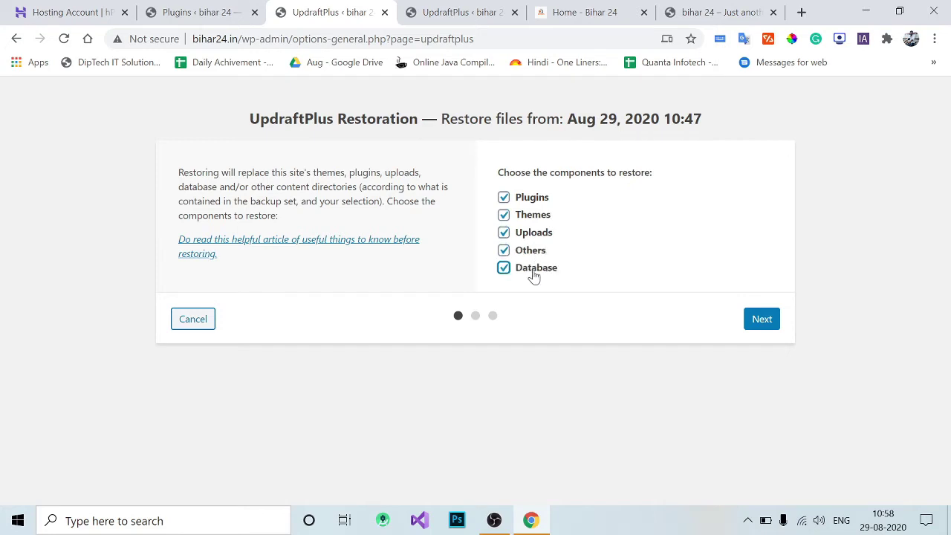
left_click(758, 320)
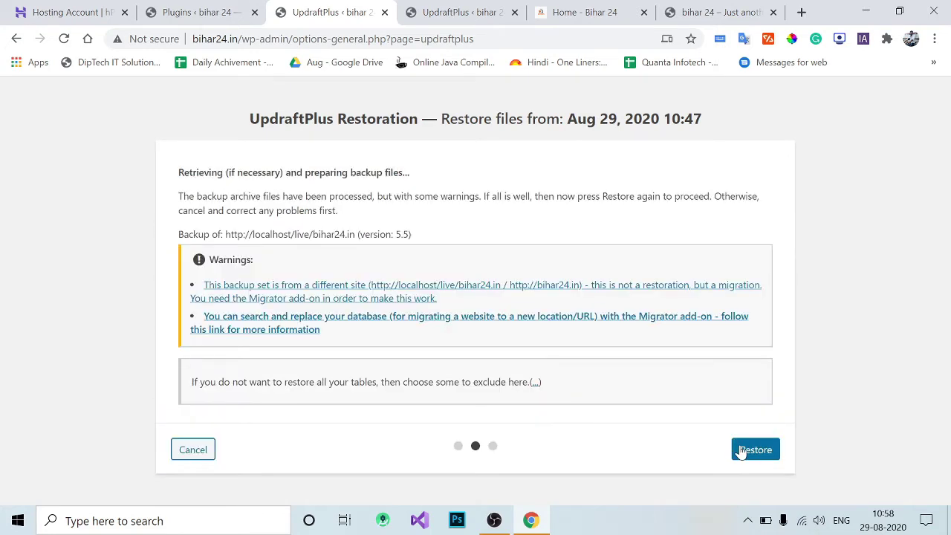
left_click(747, 450)
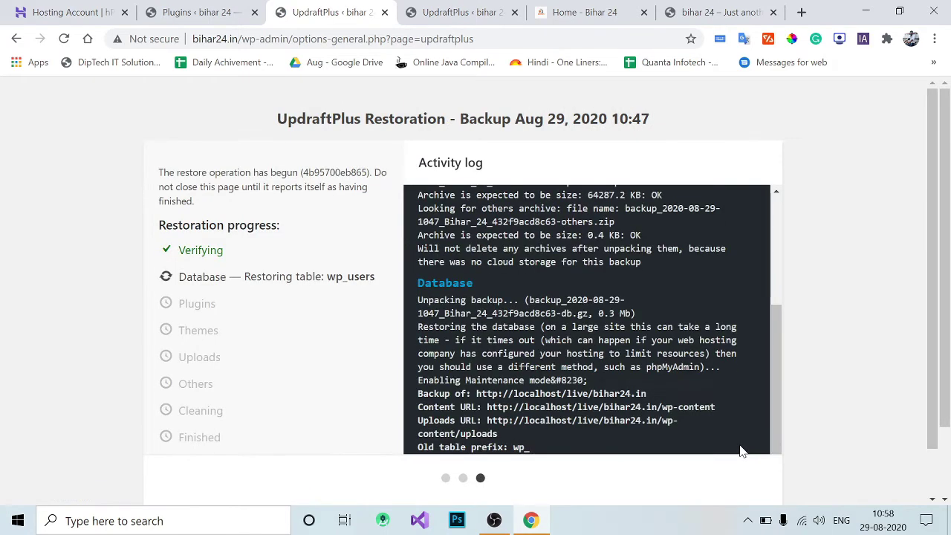
Log in at bihar24.in/wp-login.php with the saved username and account password.
key("ctrl+shift+Tab")
left_click(369, 170)
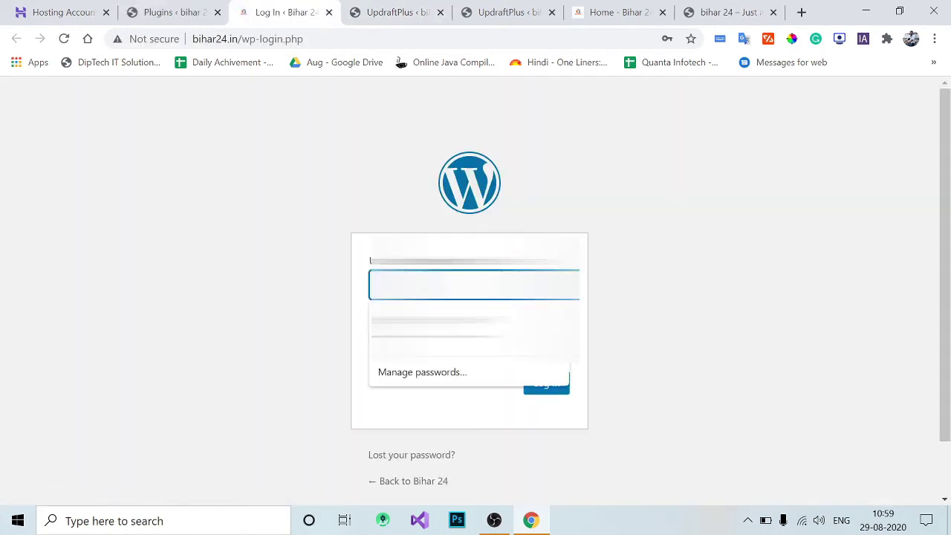
key("Down")
key("Return")
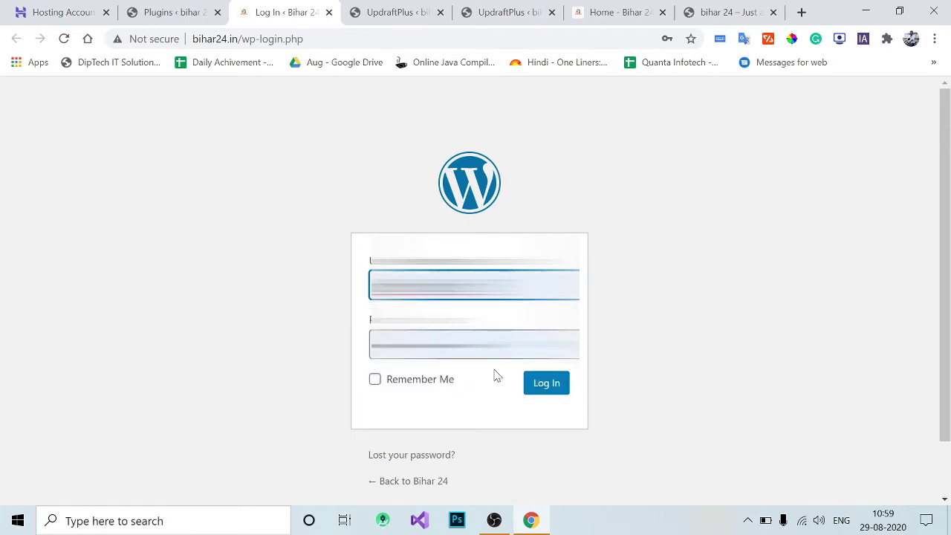
left_click(540, 394)
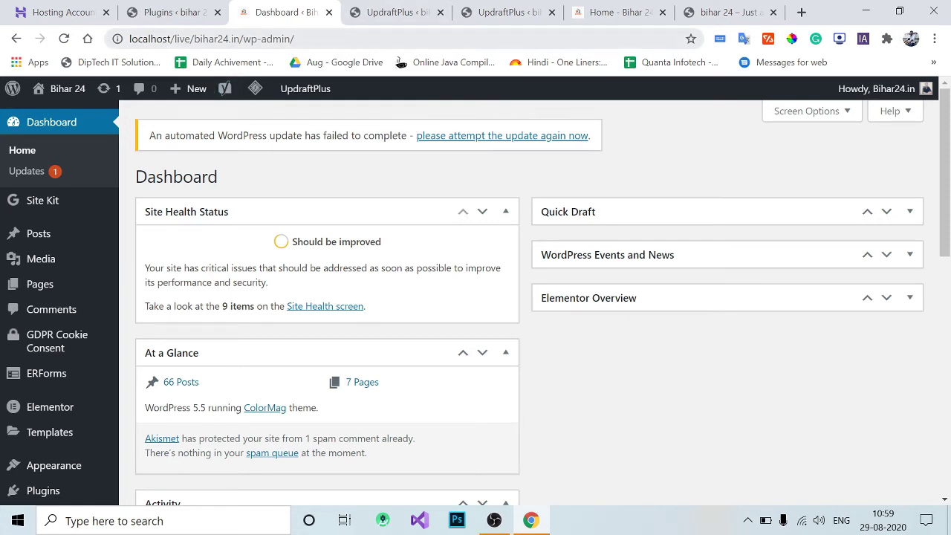
Open the bihar24.in site's database in phpMyAdmin from the Hostinger WordPress dashboard.
left_click_drag(129, 38, 294, 38)
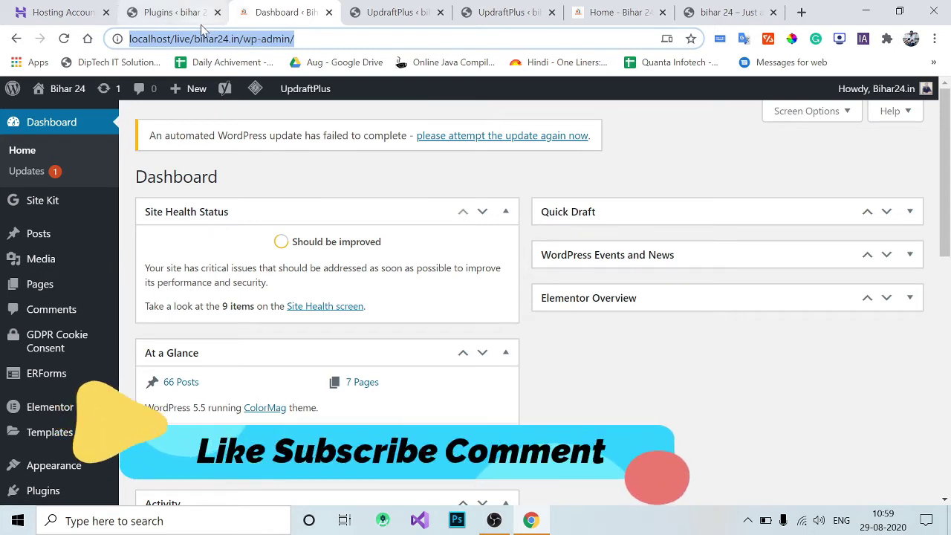
left_click(46, 9)
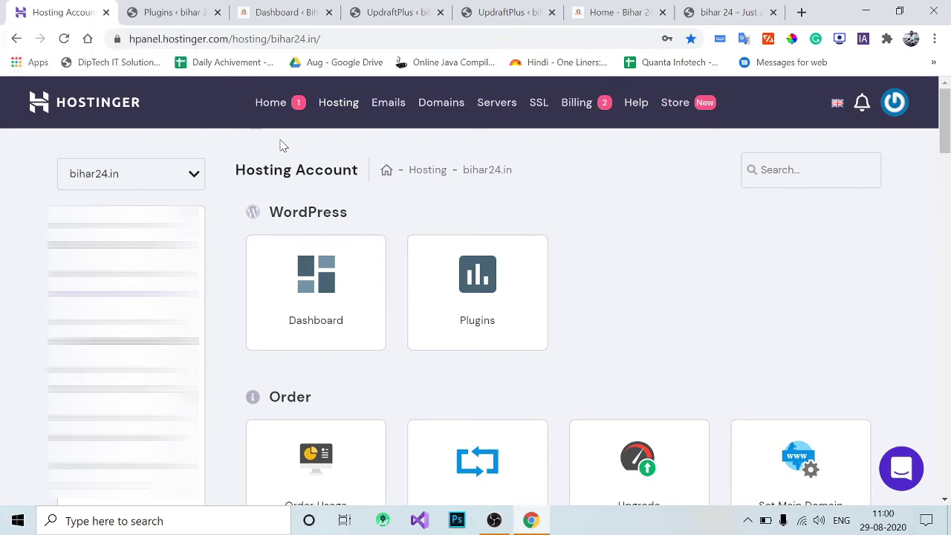
left_click(317, 296)
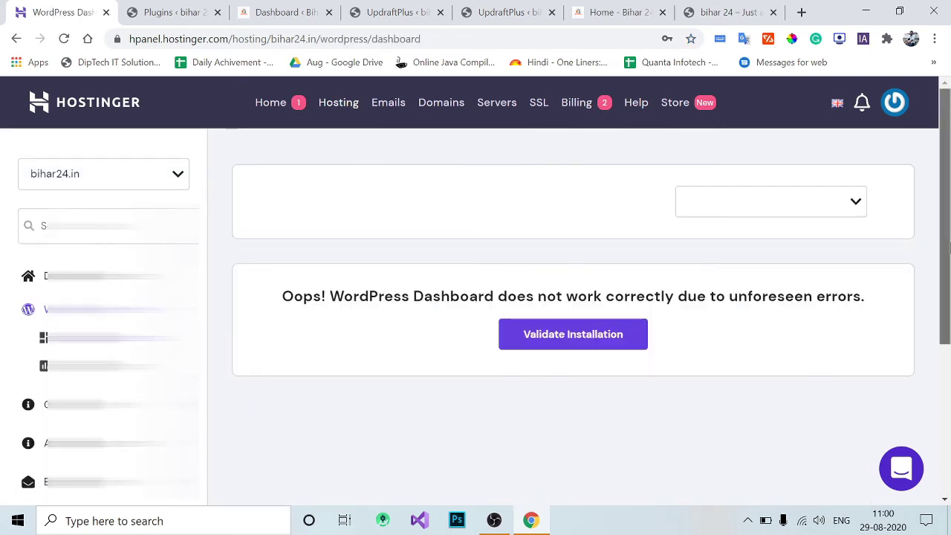
left_click_drag(948, 248, 948, 296)
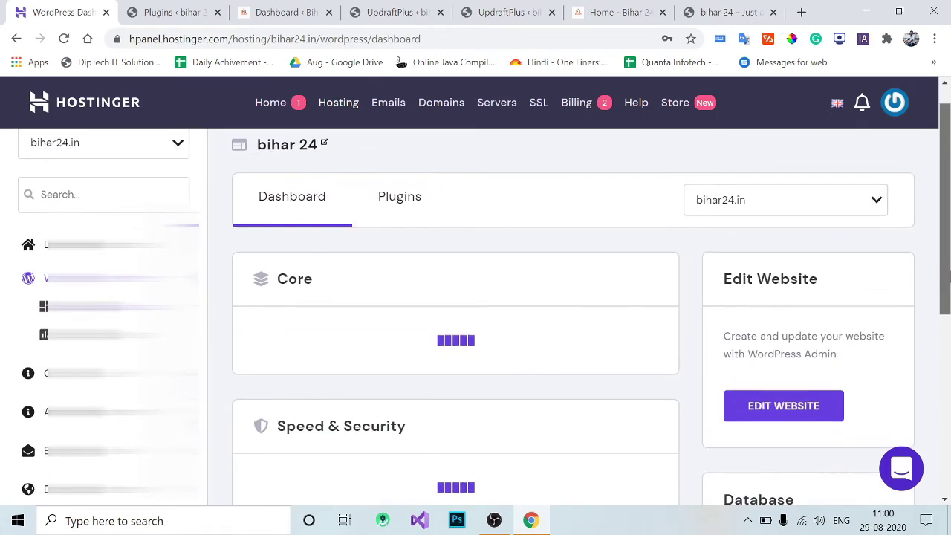
left_click_drag(948, 296, 949, 375)
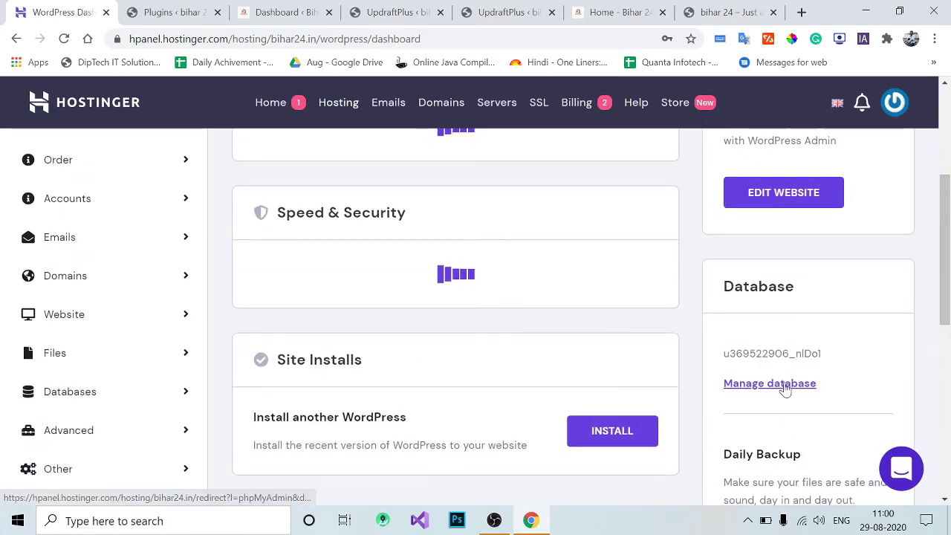
left_click(786, 387)
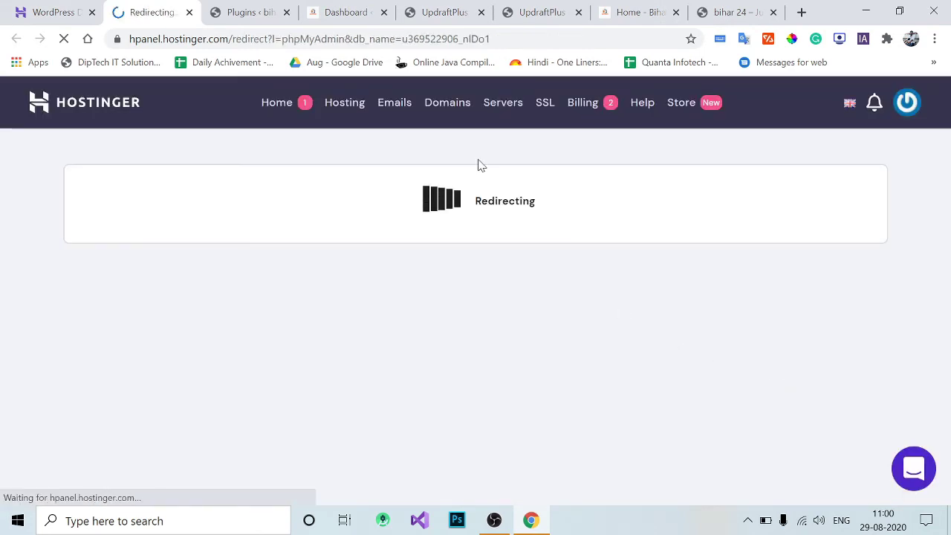
left_click(361, 13)
left_click(188, 6)
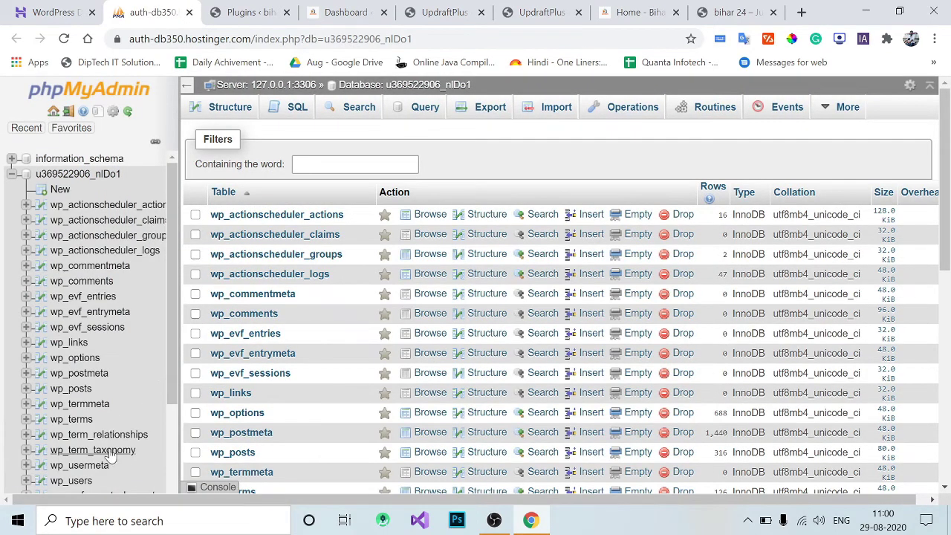
left_click_drag(174, 375, 173, 420)
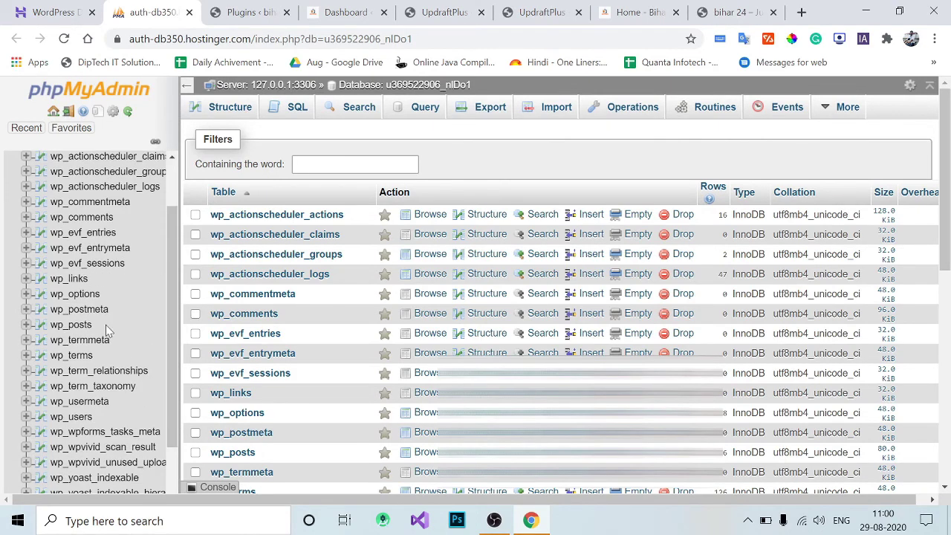
left_click(85, 294)
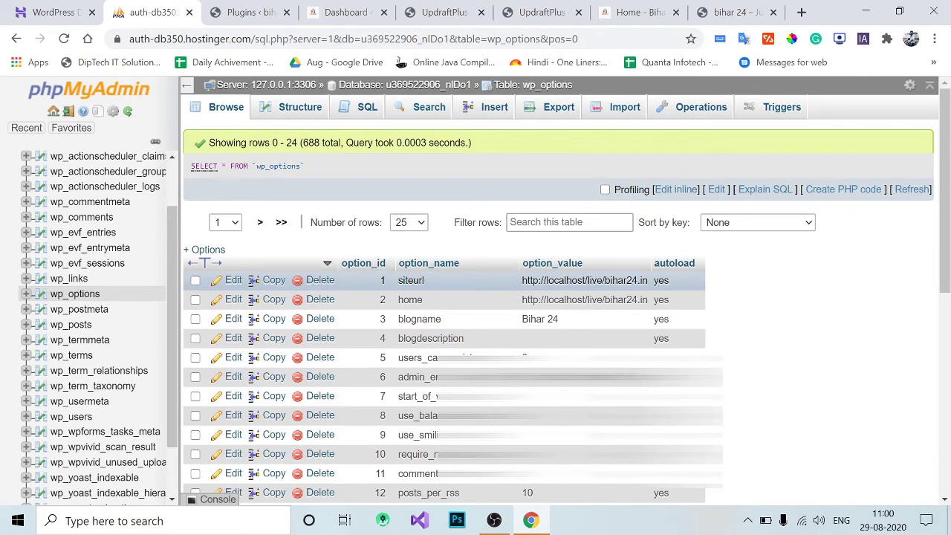
double_click(625, 282)
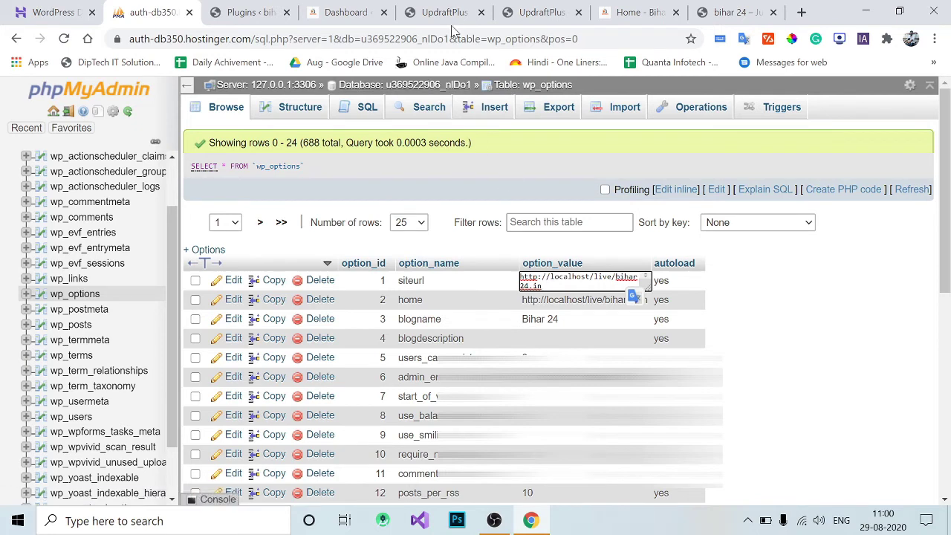
key("ctrl+l")
type("bihar24.in")
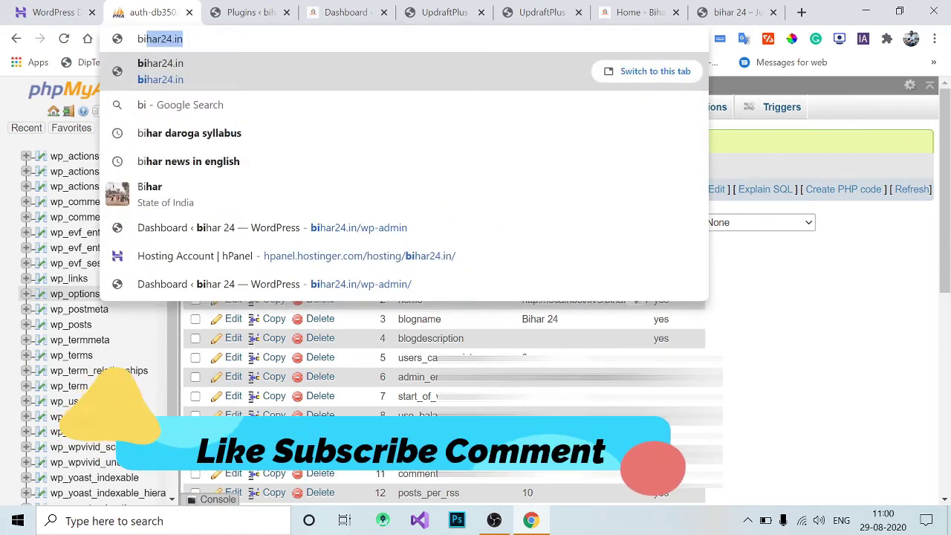
key("Return")
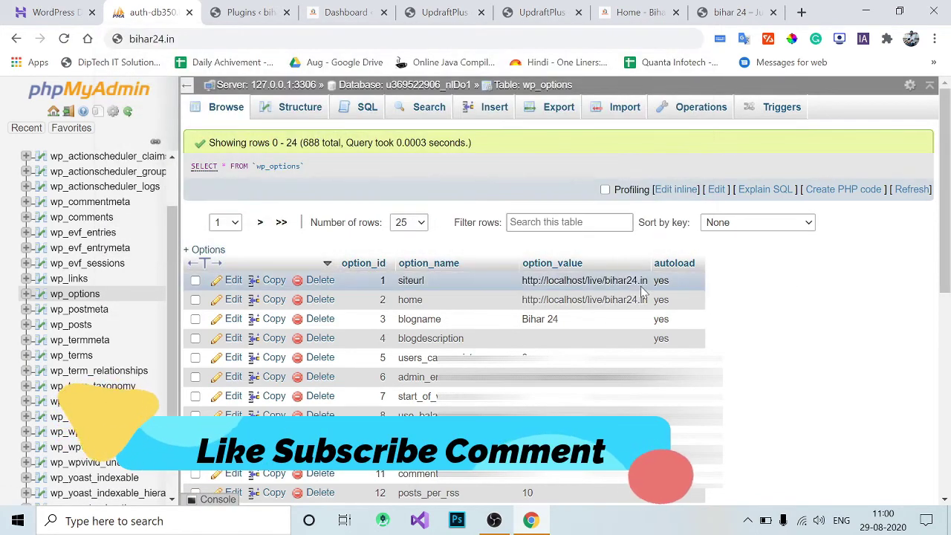
double_click(585, 281)
type("http://bihar24.in/")
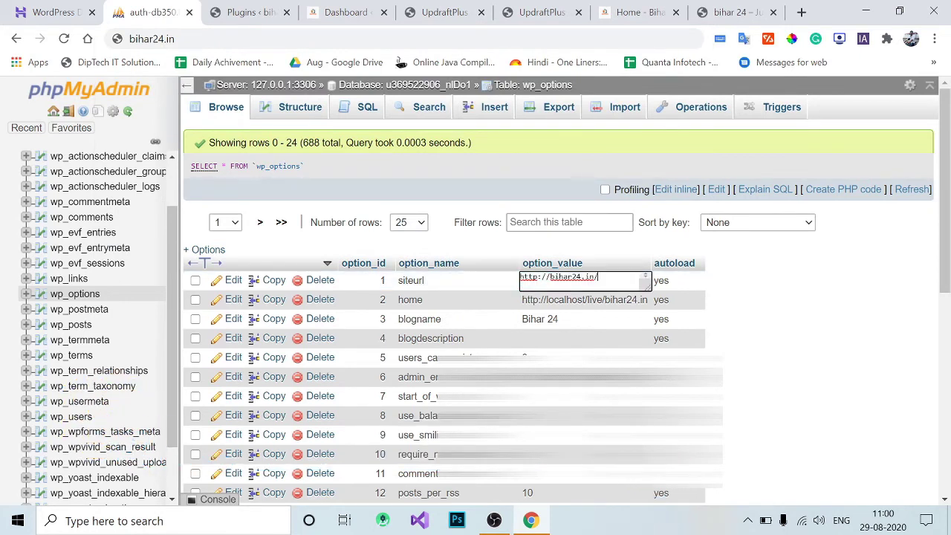
key("BackSpace")
key("ctrl+a")
key("ctrl+c")
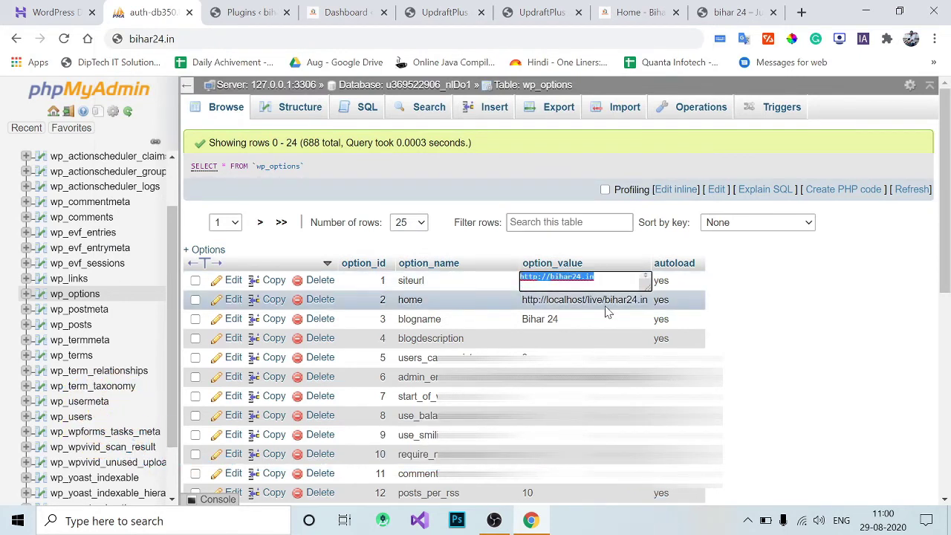
key("Return")
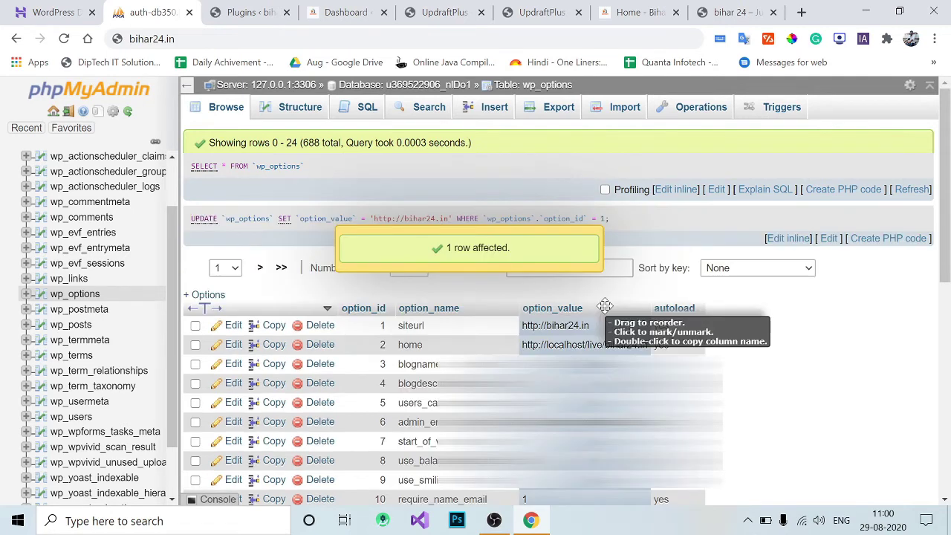
double_click(594, 345)
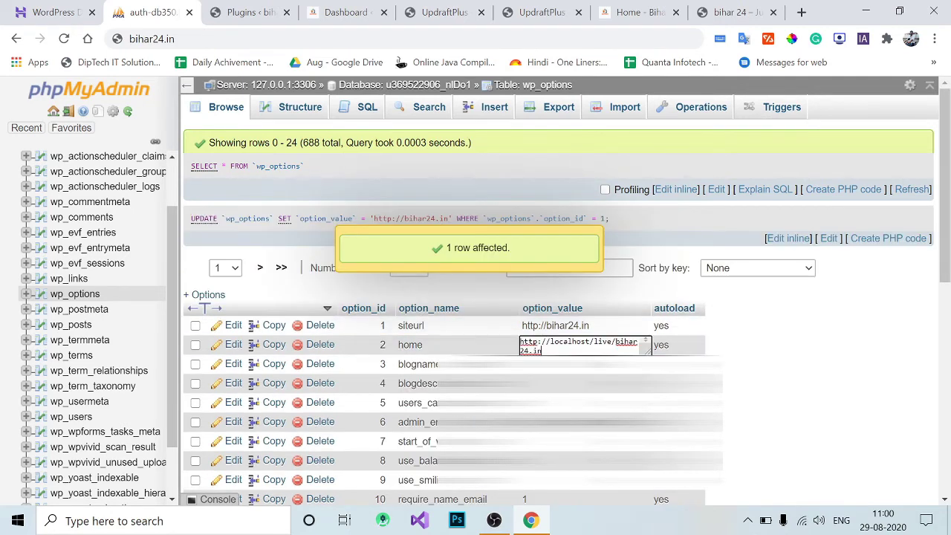
key("ctrl+a")
key("ctrl+v")
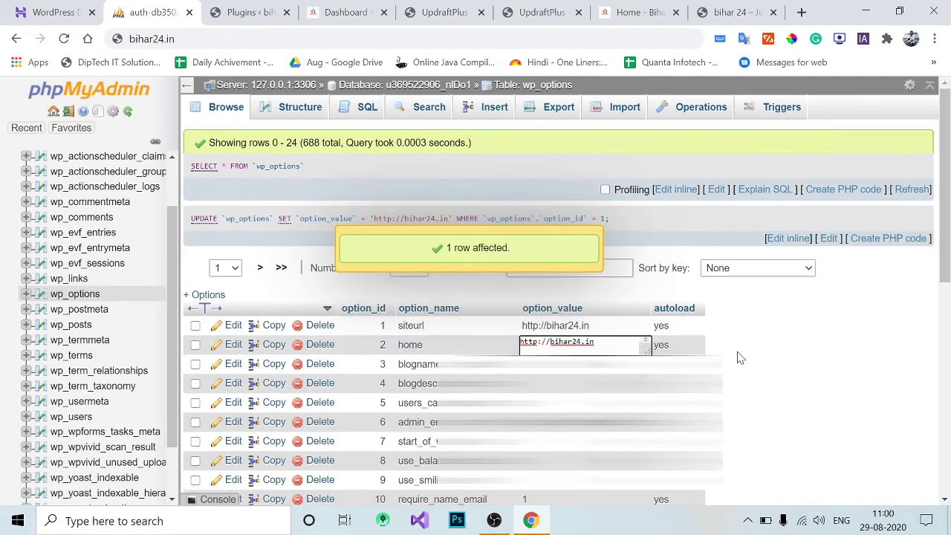
key("Return")
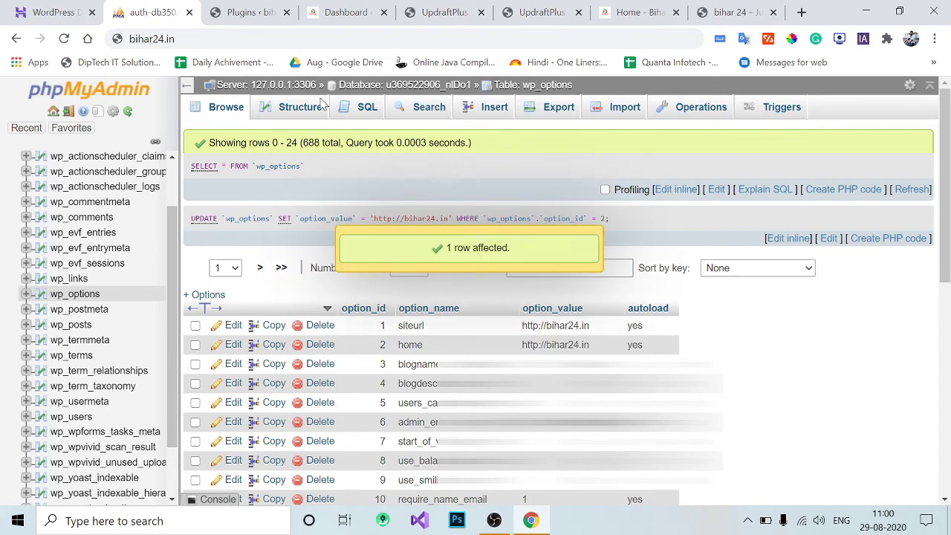
Log in again from the expired Plugins page session with the saved username and account password, and dismiss the browser's password-saving offer.
left_click(253, 9)
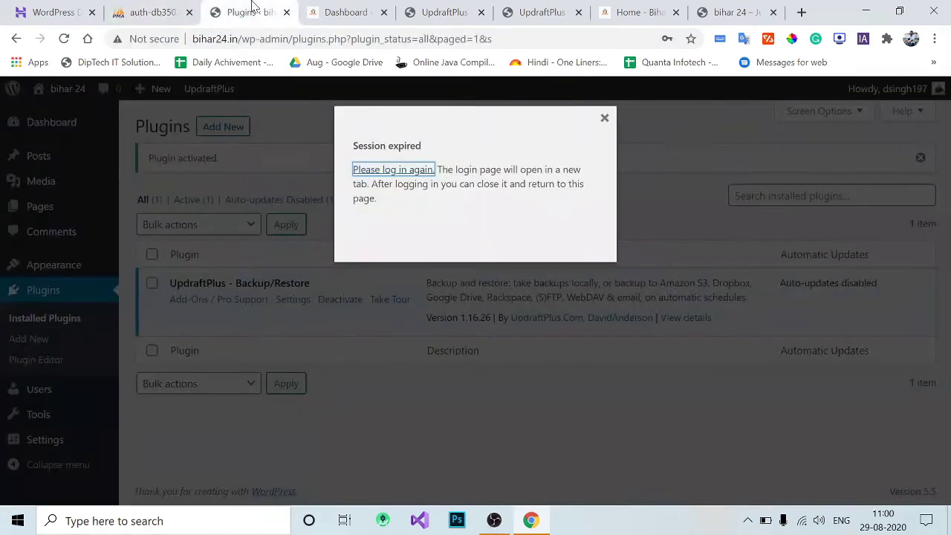
left_click(392, 170)
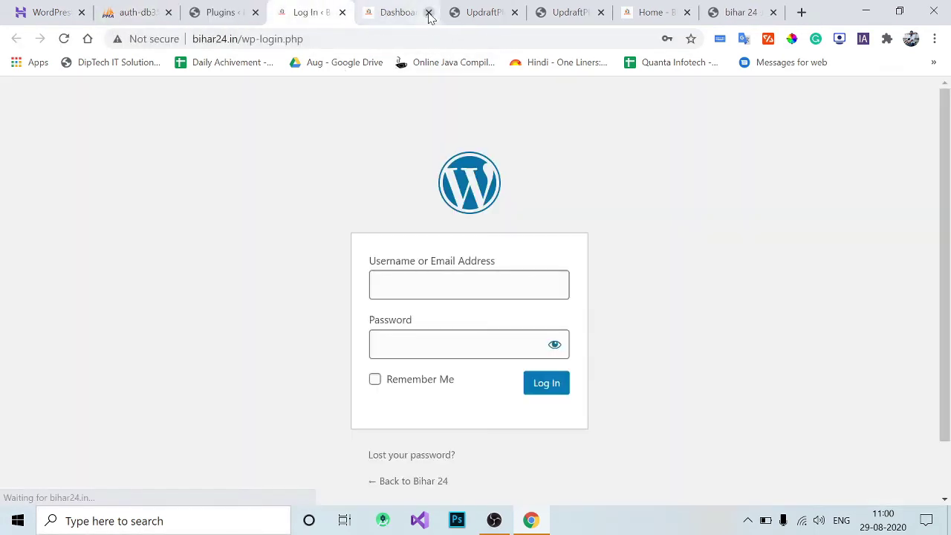
left_click(468, 284)
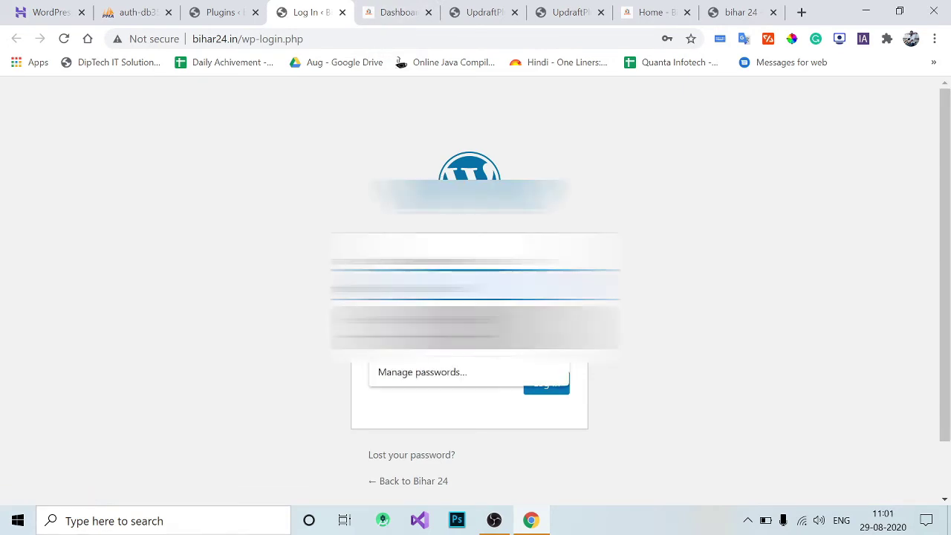
left_click(461, 327)
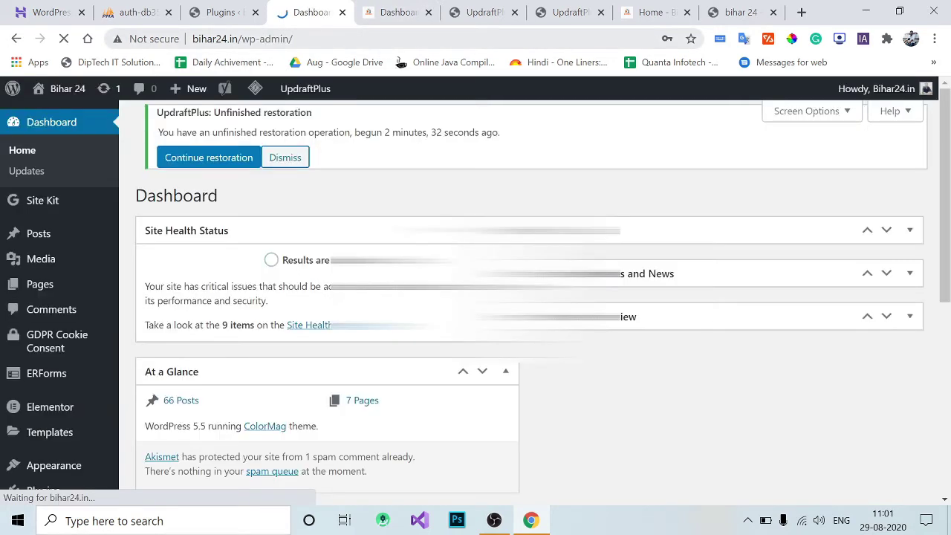
mouse_move(342, 130)
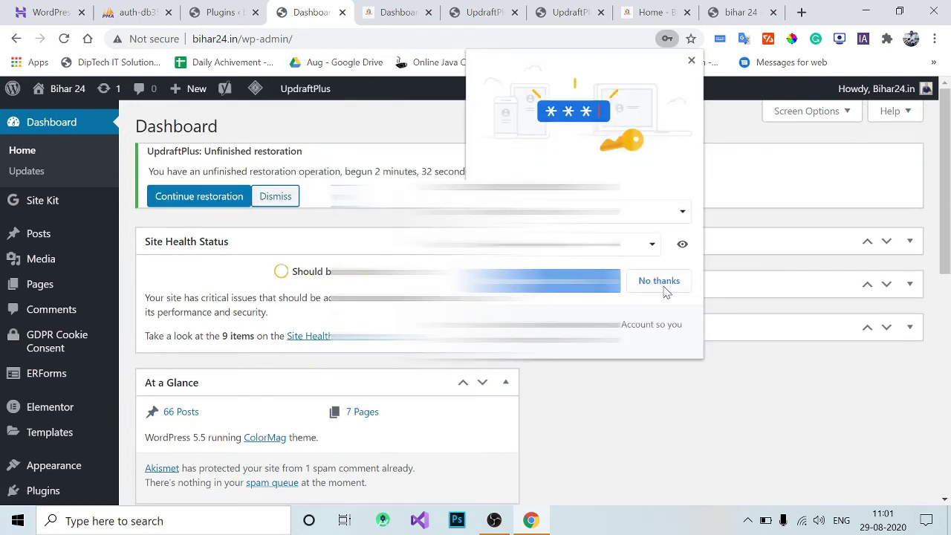
left_click(692, 63)
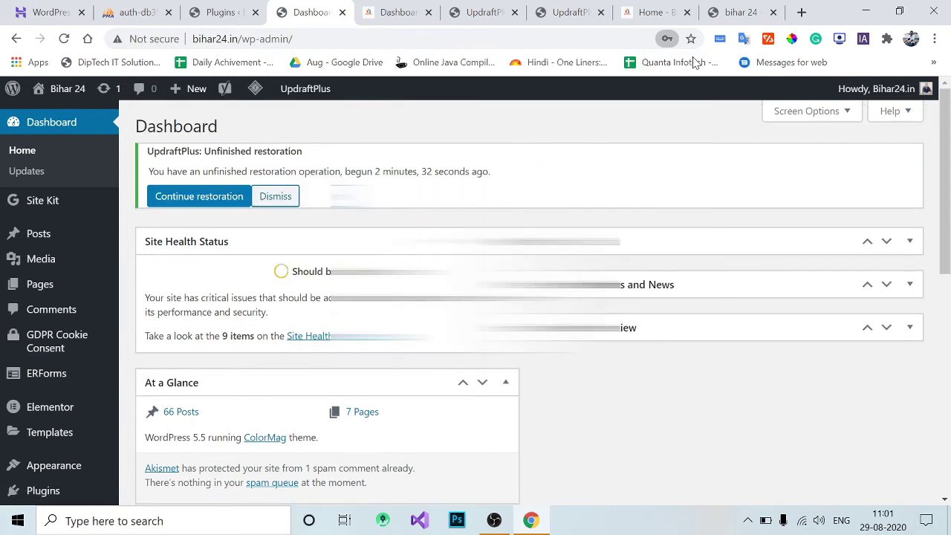
Close the browser tab holding the localhost Bihar 24 dashboard and return to the UpdraftPlus restoration.
left_click(495, 9)
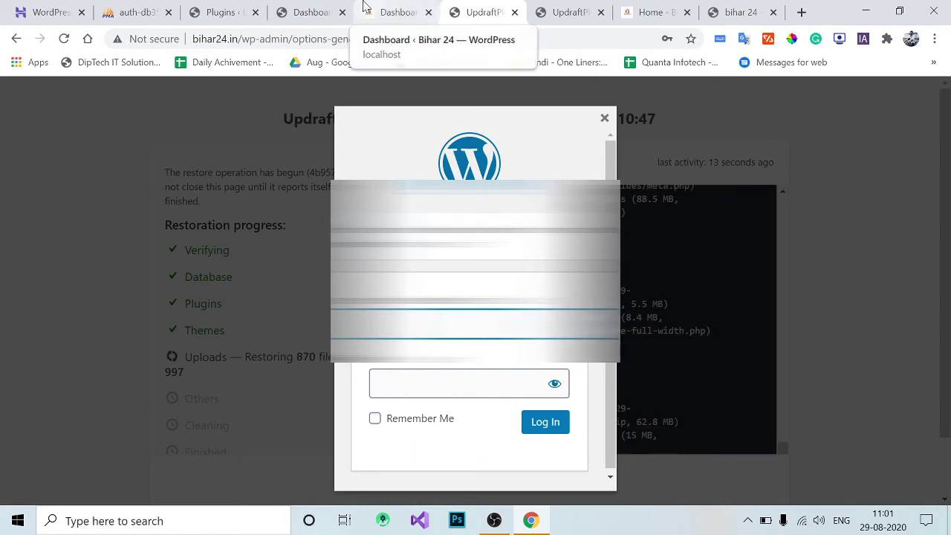
left_click(396, 11)
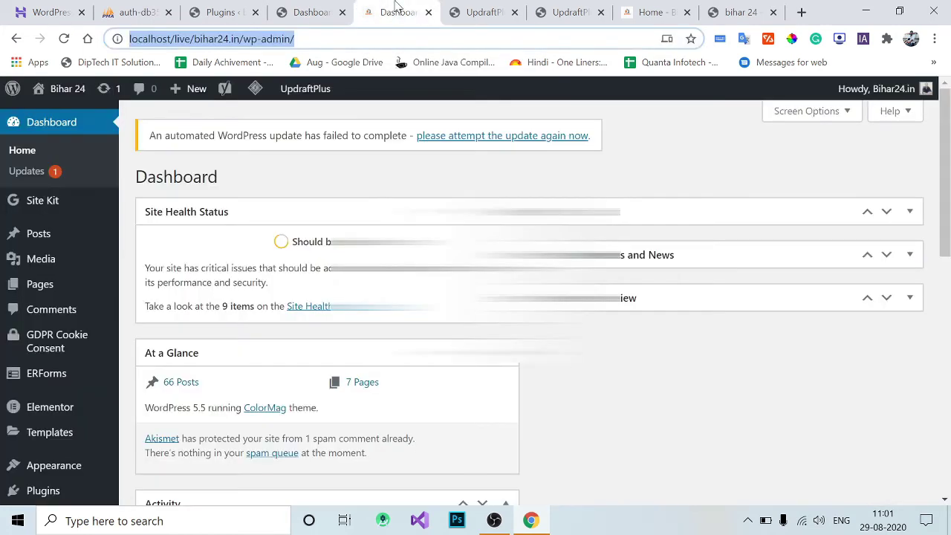
left_click(428, 13)
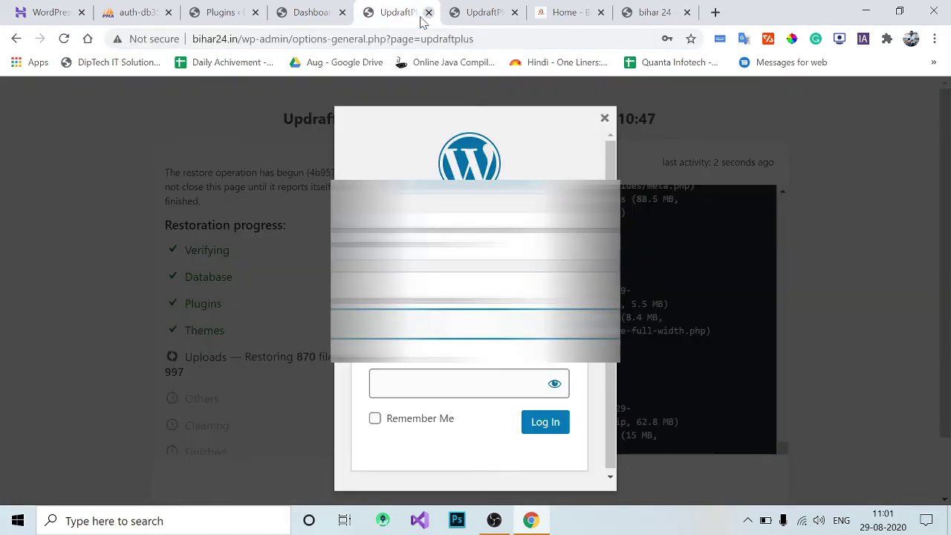
Dismiss the login prompt covering the UpdraftPlus restoration page and review the restoration progress and activity log.
left_click(469, 346)
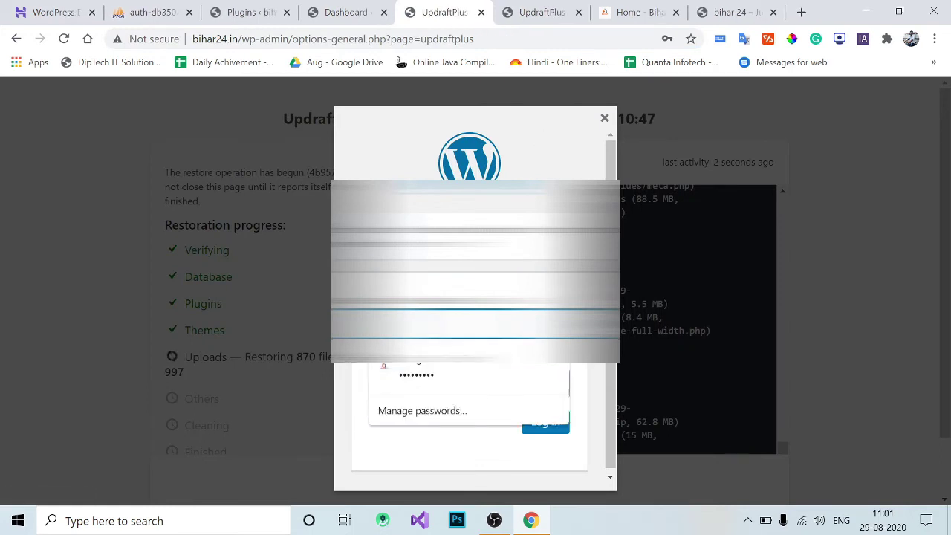
left_click(605, 120)
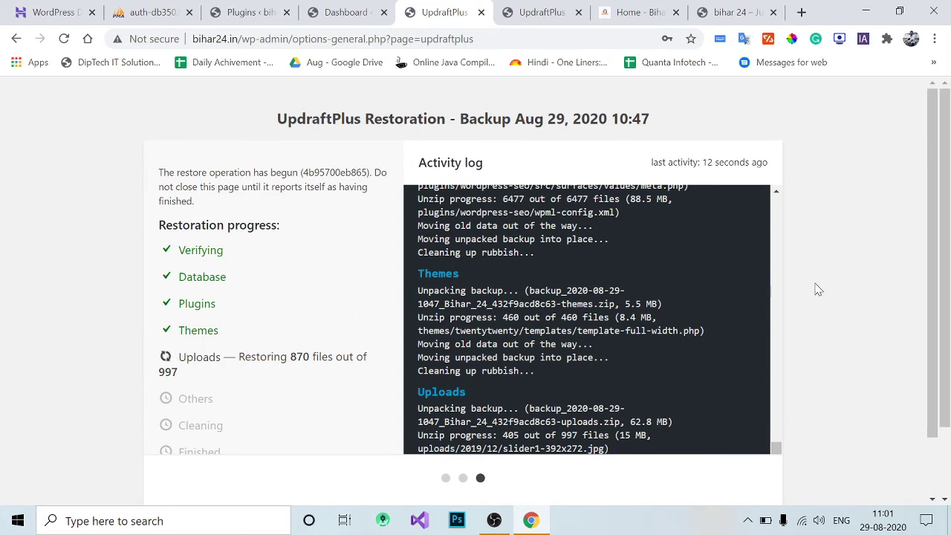
left_click_drag(935, 272, 940, 331)
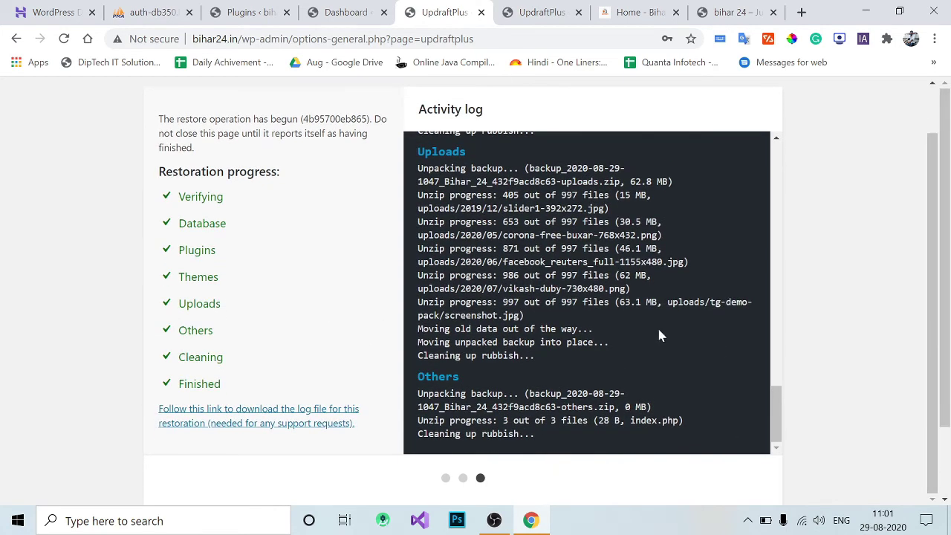
Reload the bihar24.in home page, look over the restored site and open the "विकास दुबे गिरफ्तार लाइव अपडेट्स" article to test its link.
left_click(657, 10)
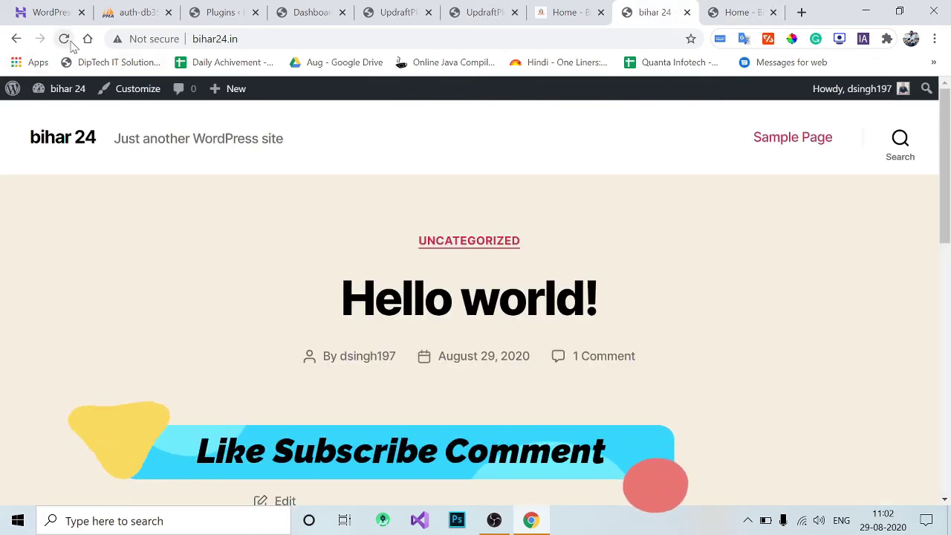
left_click(67, 42)
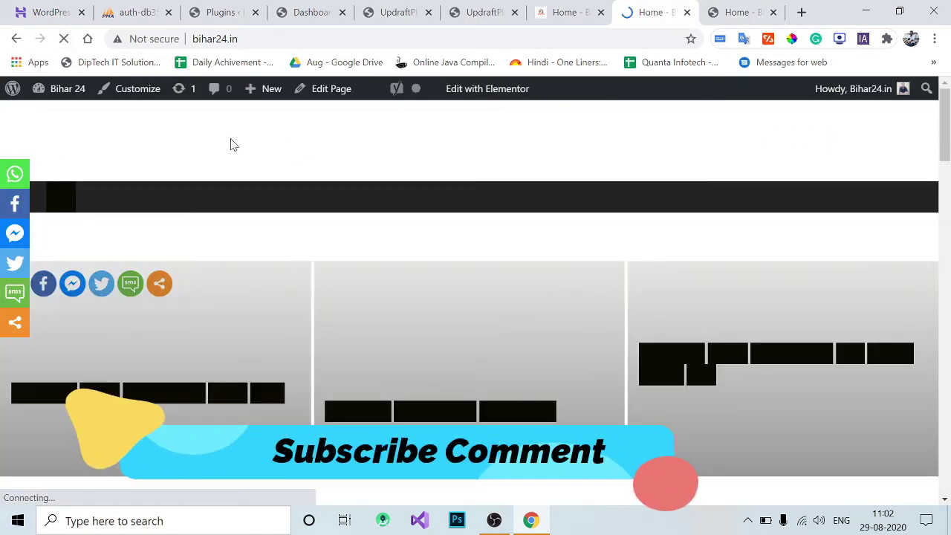
mouse_move(361, 236)
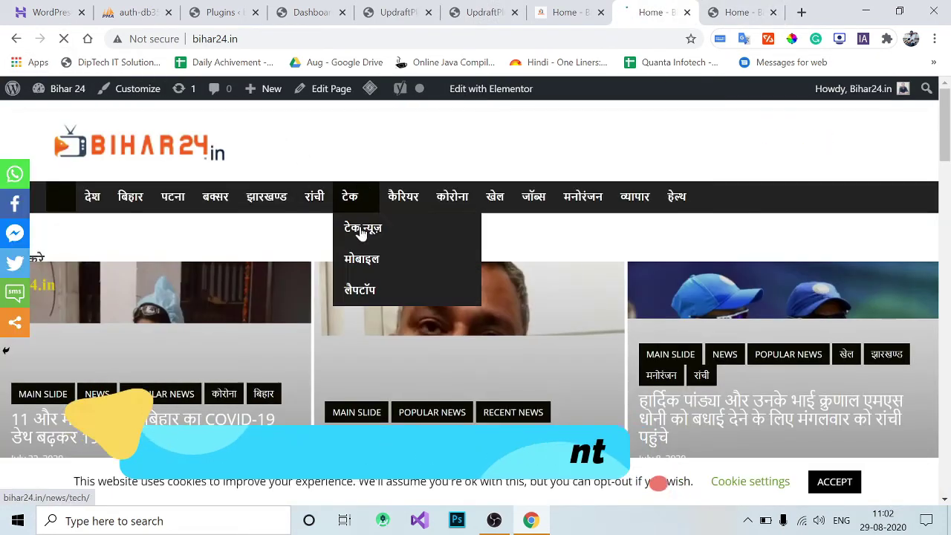
scroll(685, 163, "down", 1)
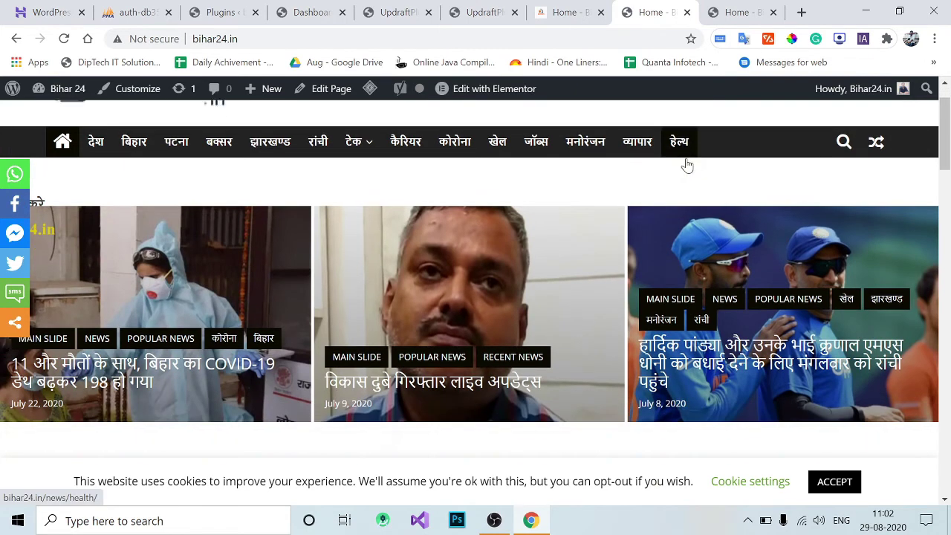
left_click(451, 276)
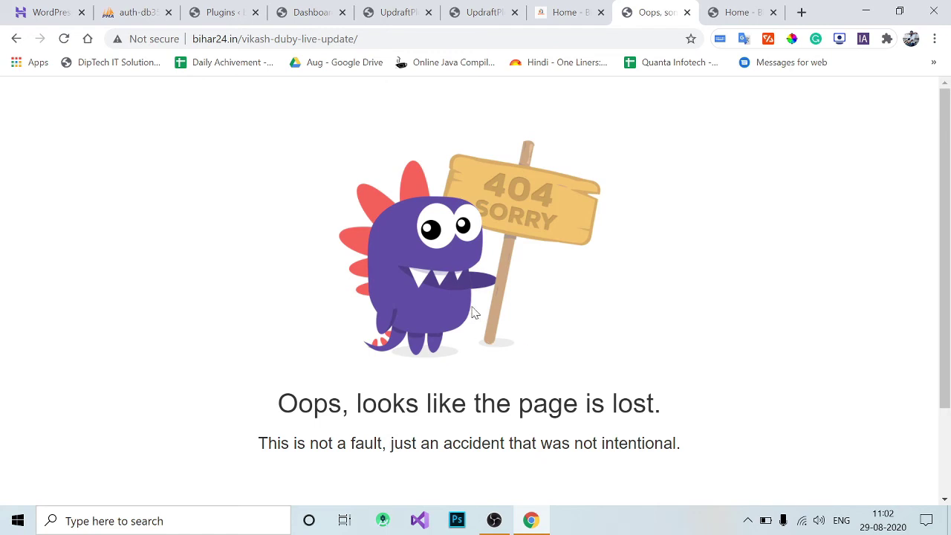
Dismiss the expired-session notice on the Plugins page and re-save the site's Permalink Settings with the Post name structure.
left_click(249, 15)
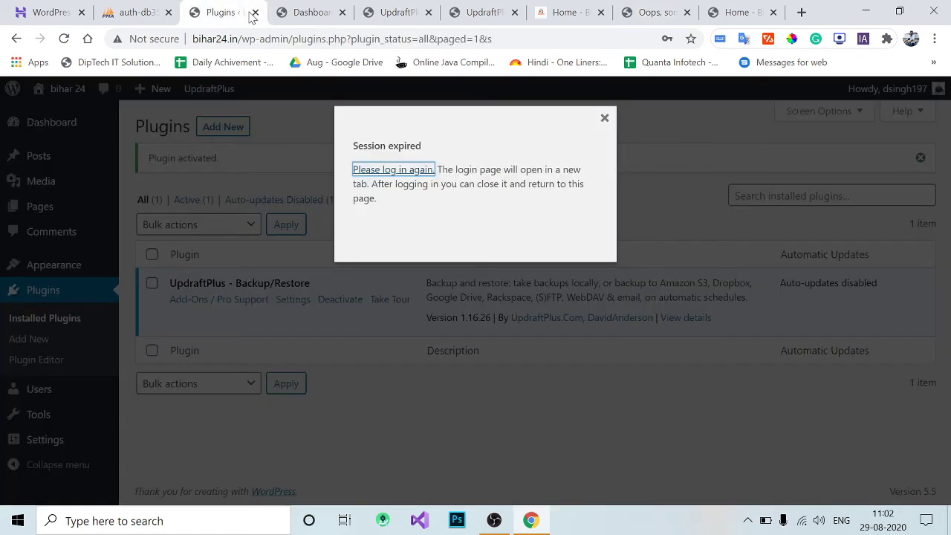
left_click(603, 119)
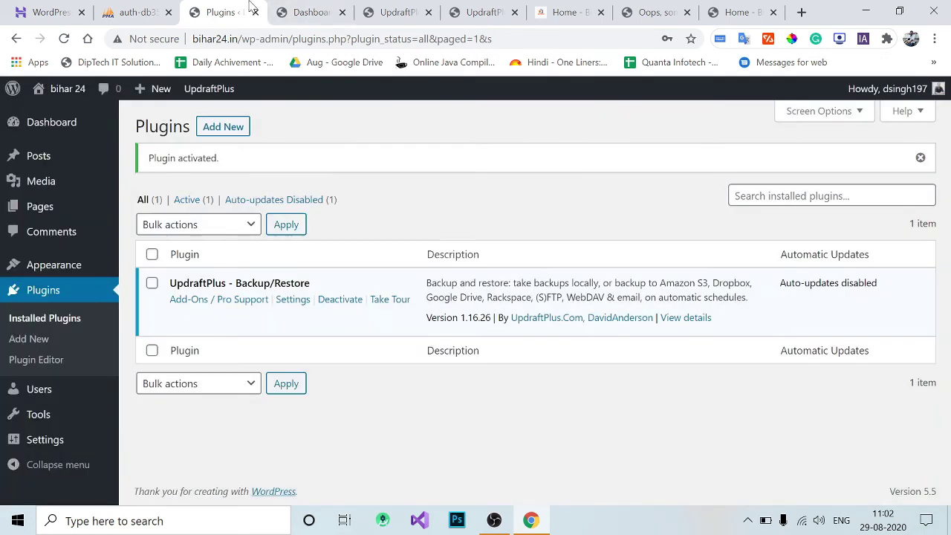
left_click_drag(250, 6, 682, 7)
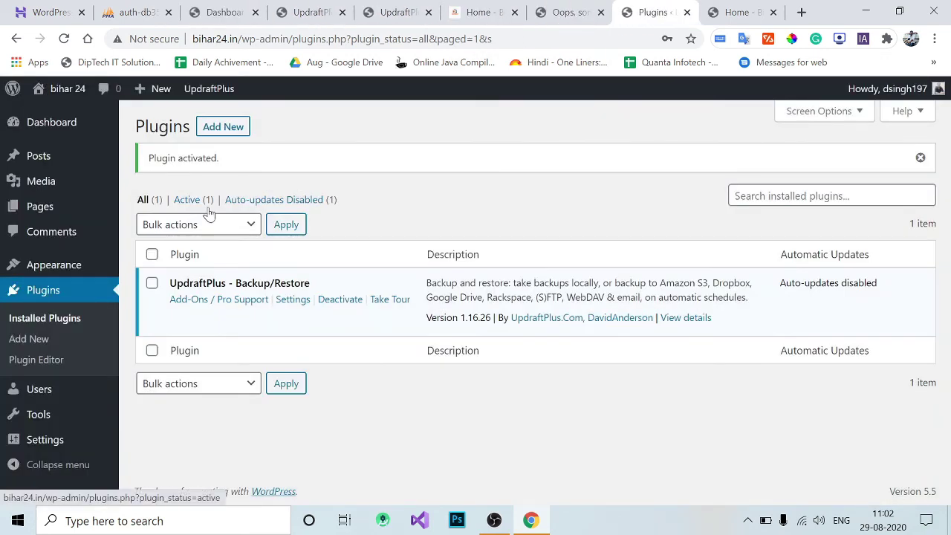
mouse_move(56, 440)
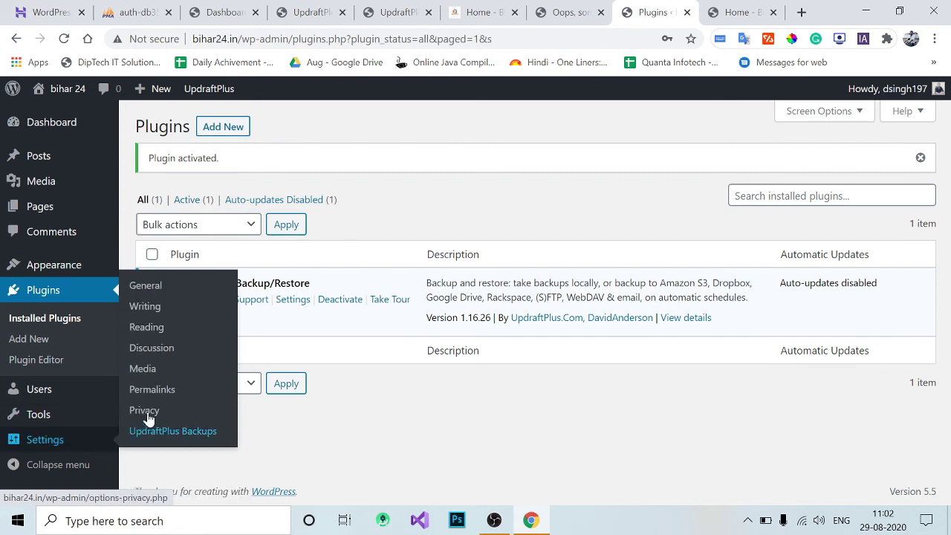
left_click(159, 400)
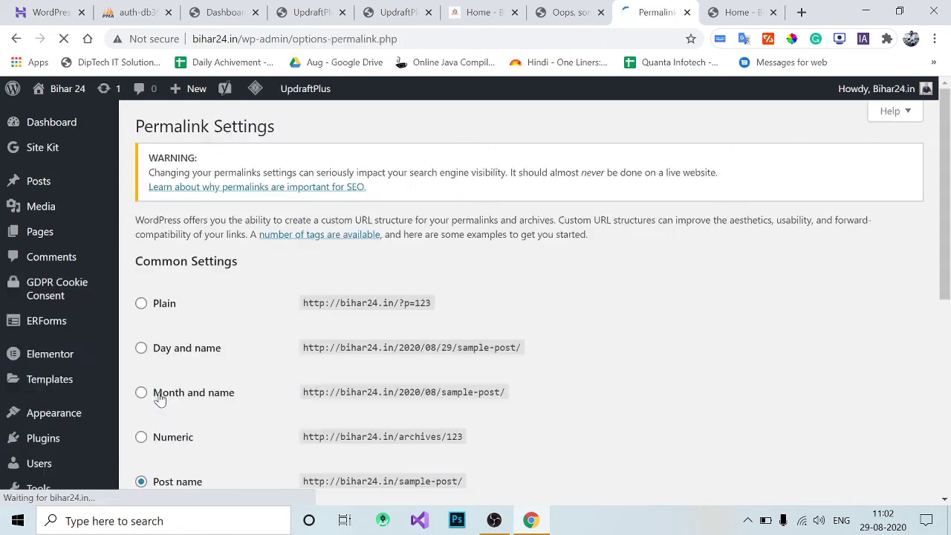
scroll(949, 312, "down", 6)
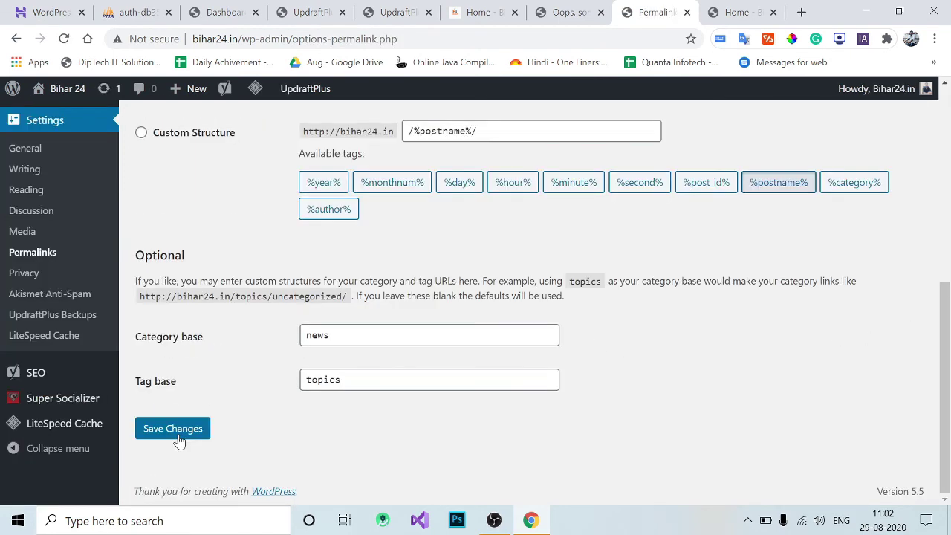
left_click(178, 442)
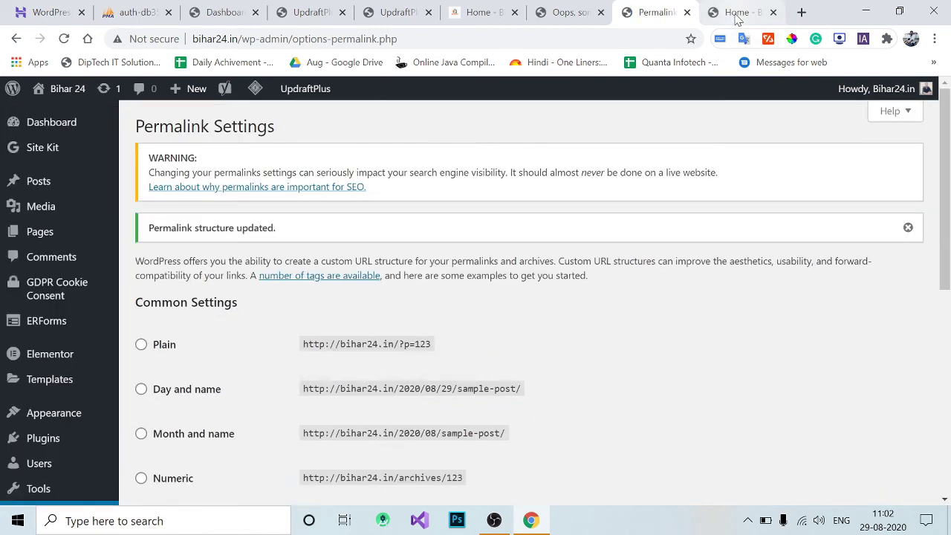
Reload the bihar24.in home page and retest the "विकास दुबे गिरफ्तार लाइव अपडेट्स" article link, looking over the article page.
left_click(737, 13)
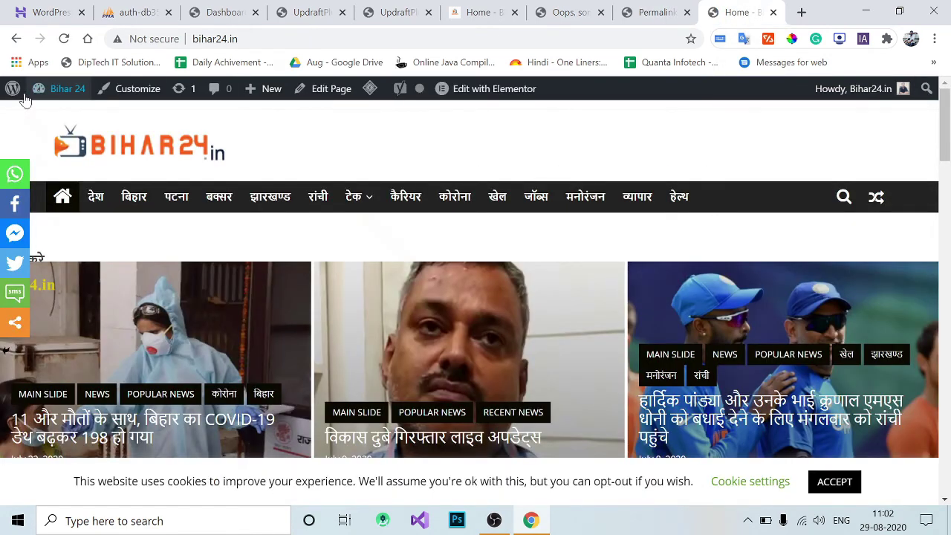
left_click(63, 39)
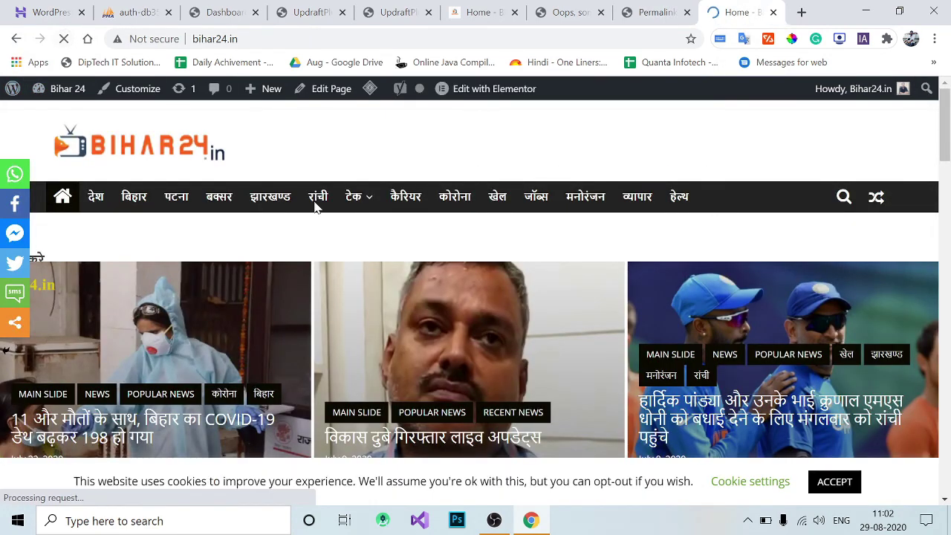
left_click(402, 307)
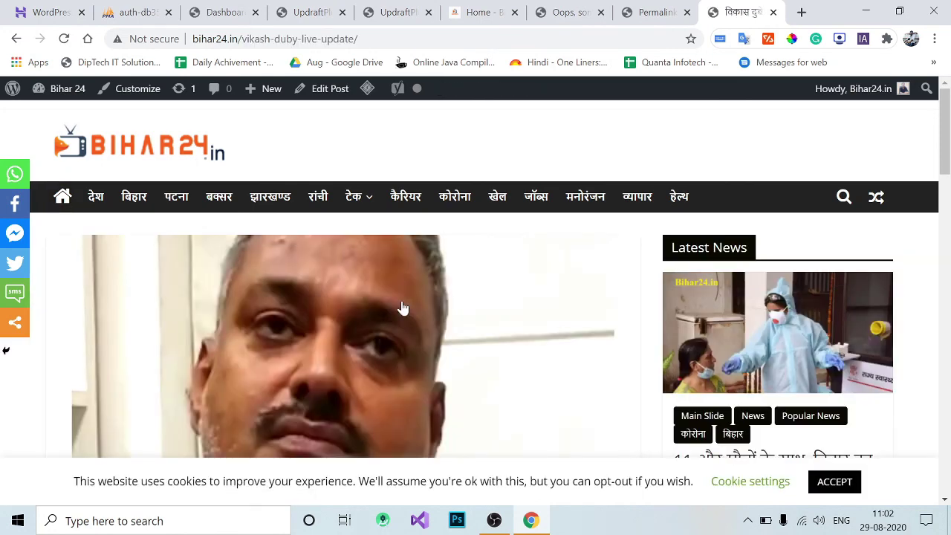
scroll(402, 308, "down", 3)
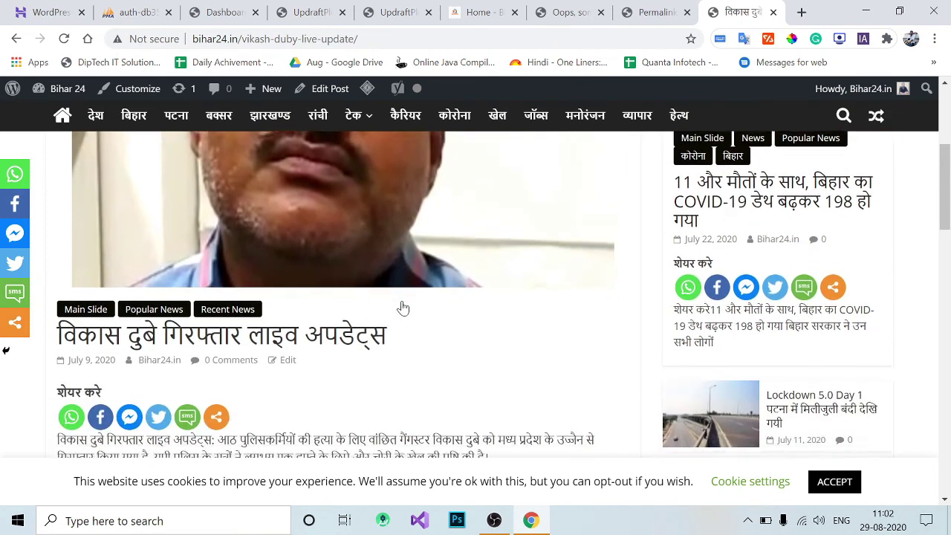
Browse the व्यापार category and open its Reliance Industries article to check that category and post links work.
left_click(636, 113)
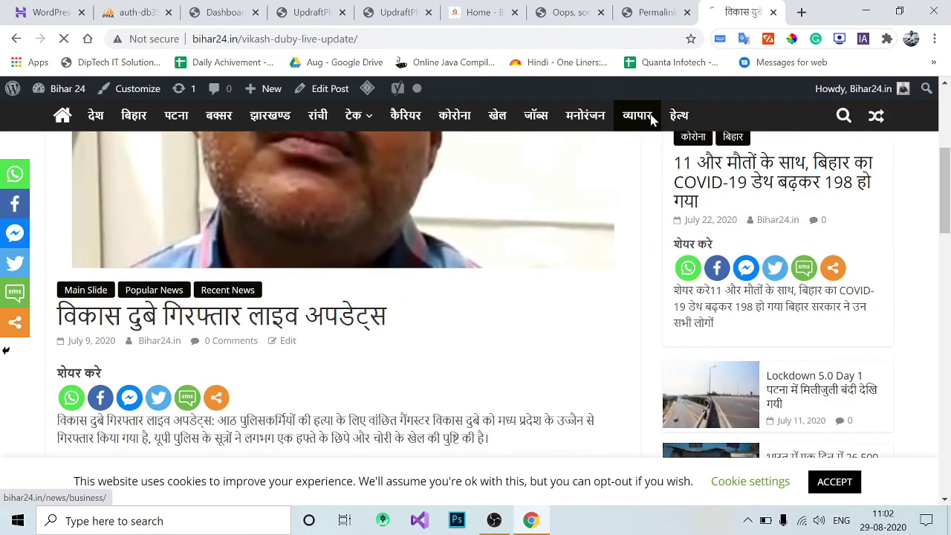
scroll(651, 121, "down", 3)
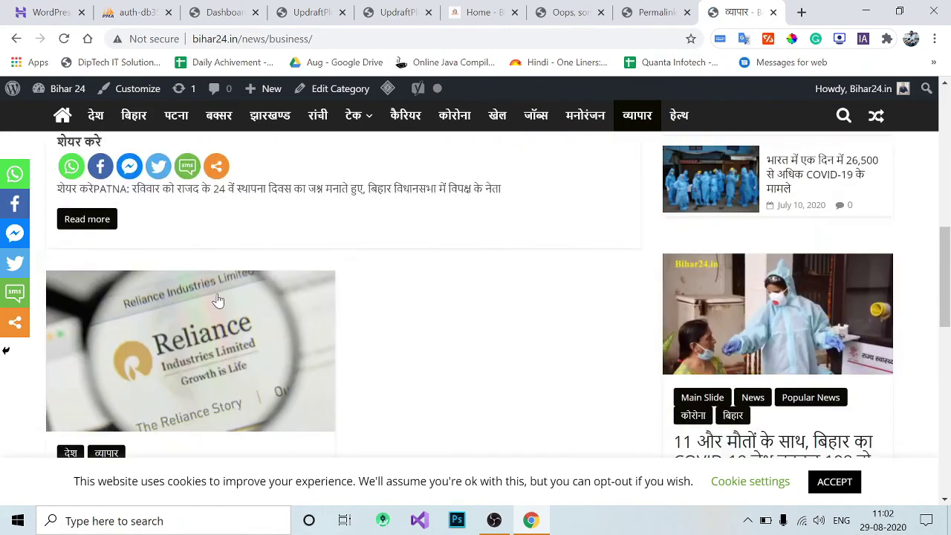
left_click(217, 301)
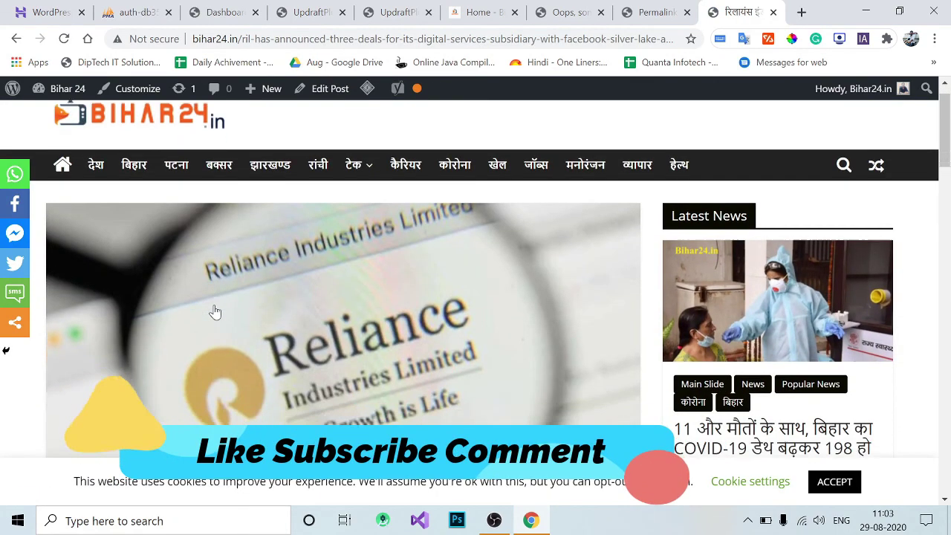
scroll(214, 312, "down", 3)
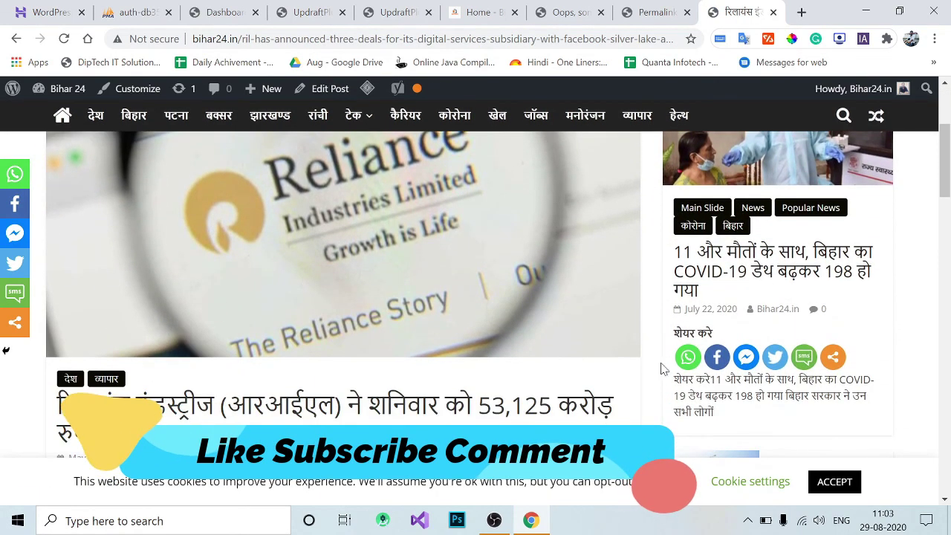
Accept the site's cookie notice and look through the Reliance article's text and the latest news beside it.
left_click(829, 482)
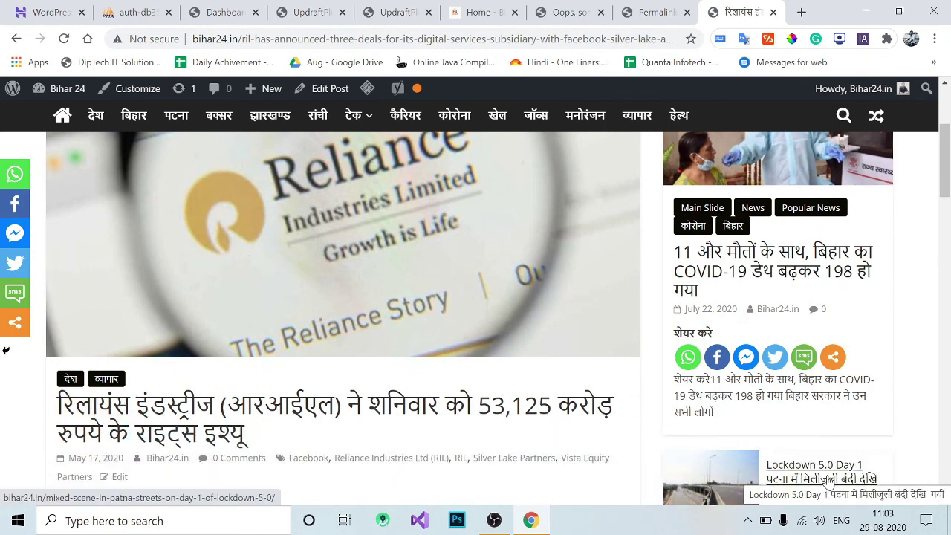
scroll(644, 401, "down", 2)
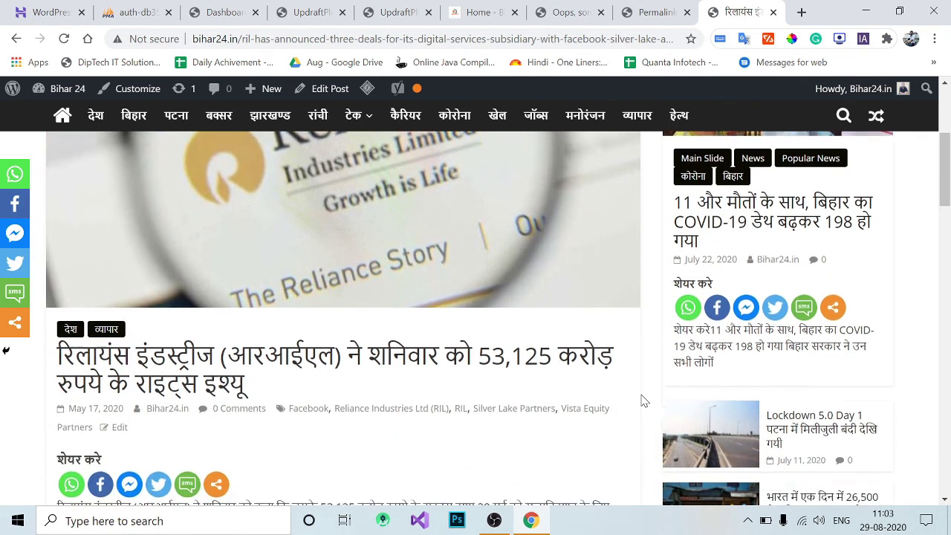
scroll(644, 401, "down", 1)
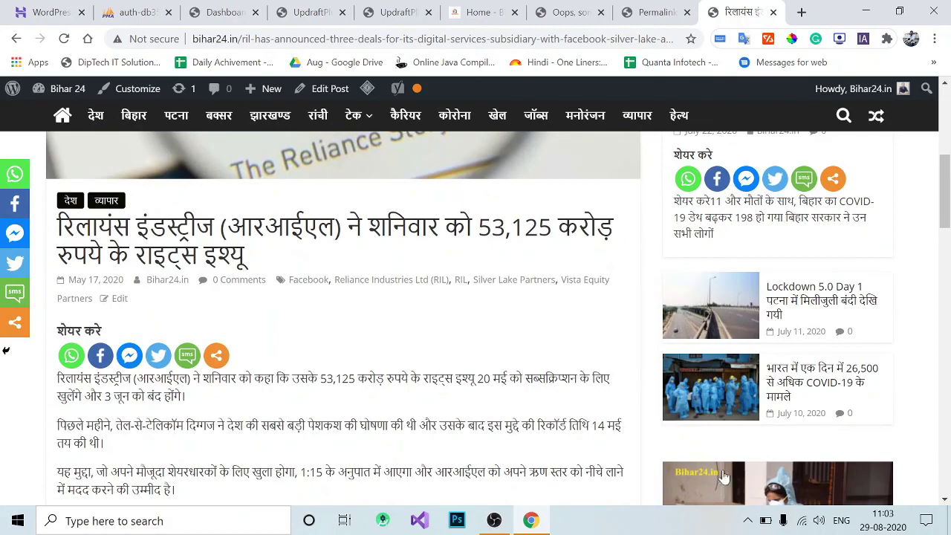